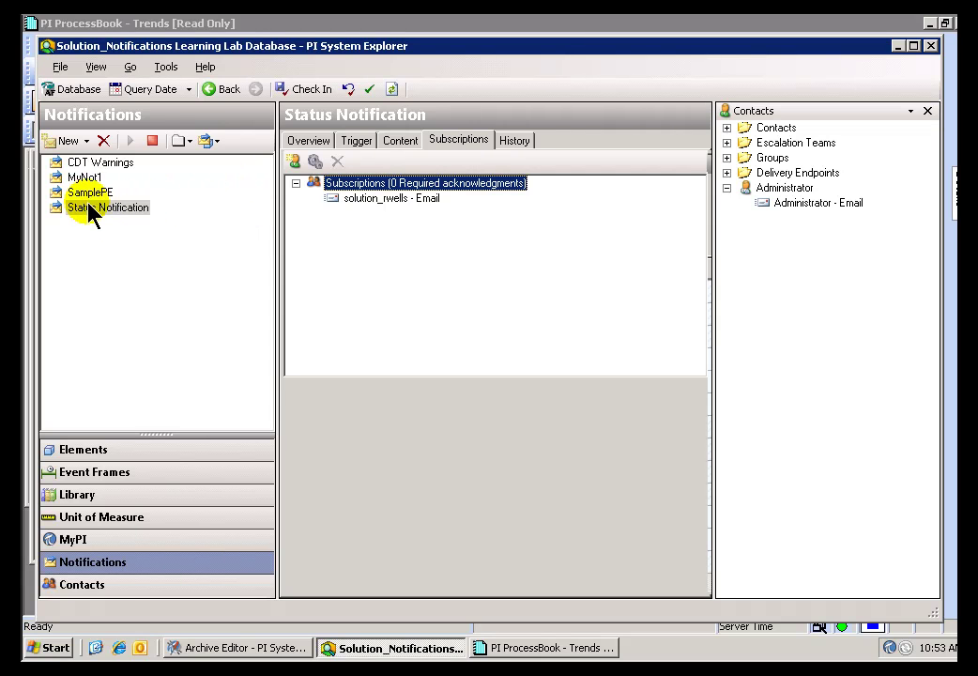
- Show the Status Notification's Content page, including its three DeviceStatus trigger inputs, link and attached file
left_click(399, 145)
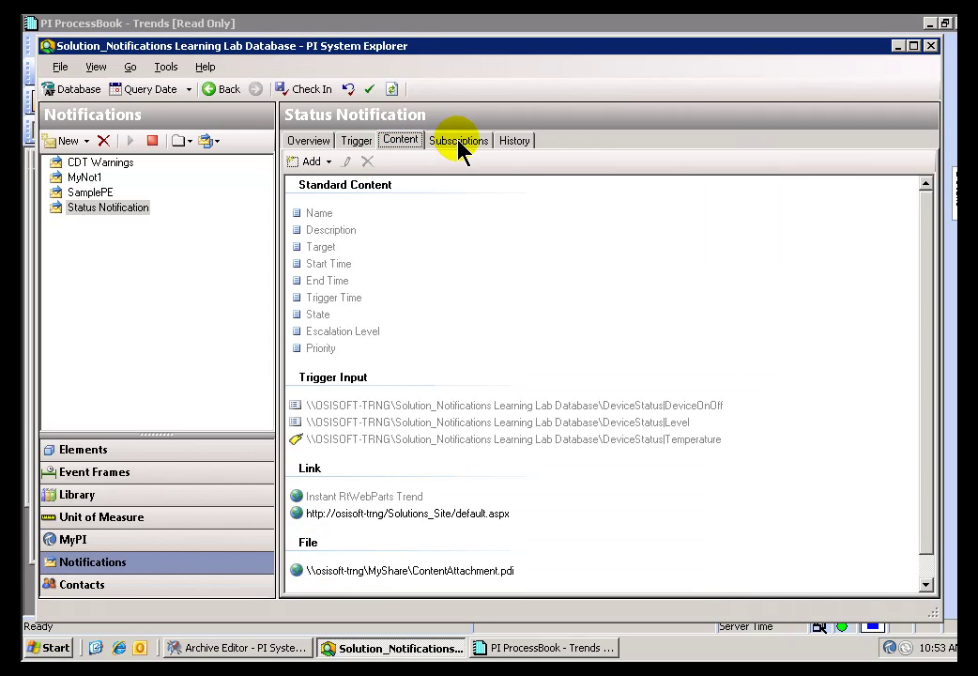
- Compare the subscriptions of CDT Warnings, MyNot1, SamplePE and Status Notification, ending on CDT Warnings
left_click(91, 165)
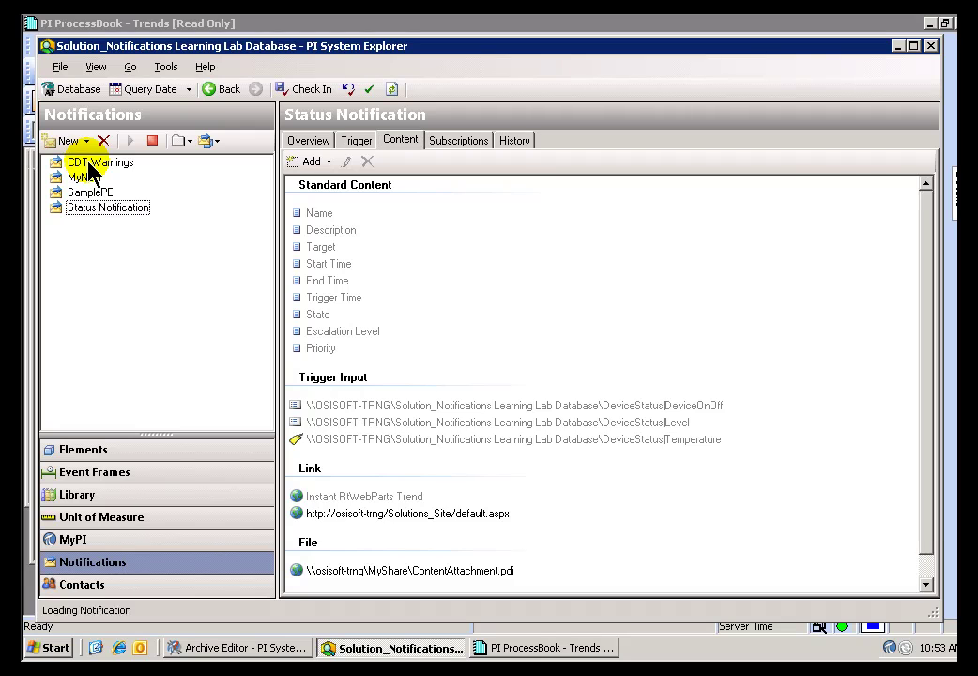
left_click(463, 145)
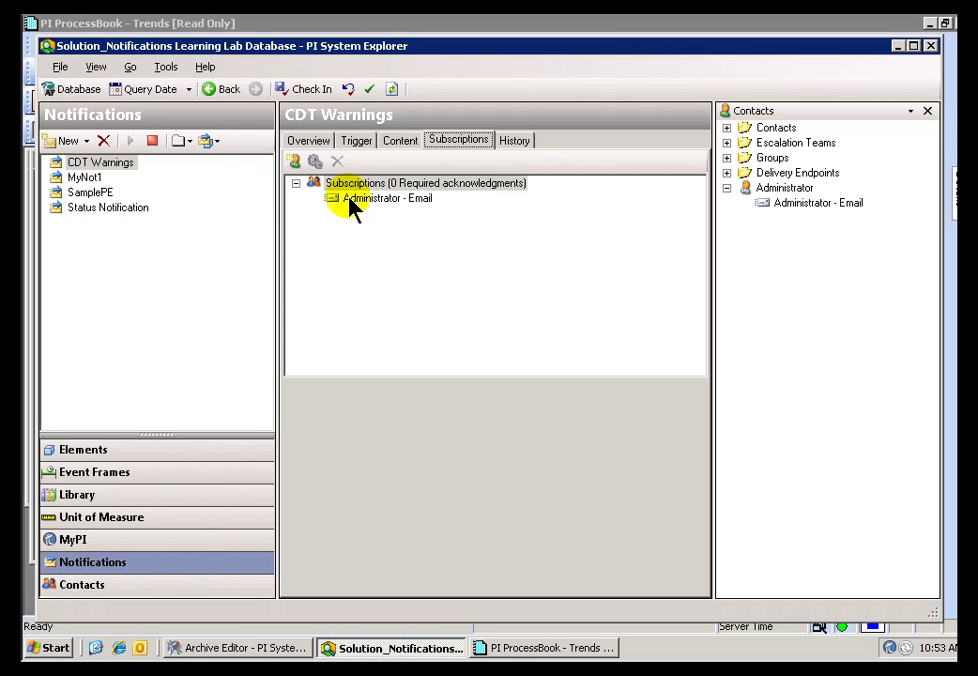
left_click(83, 178)
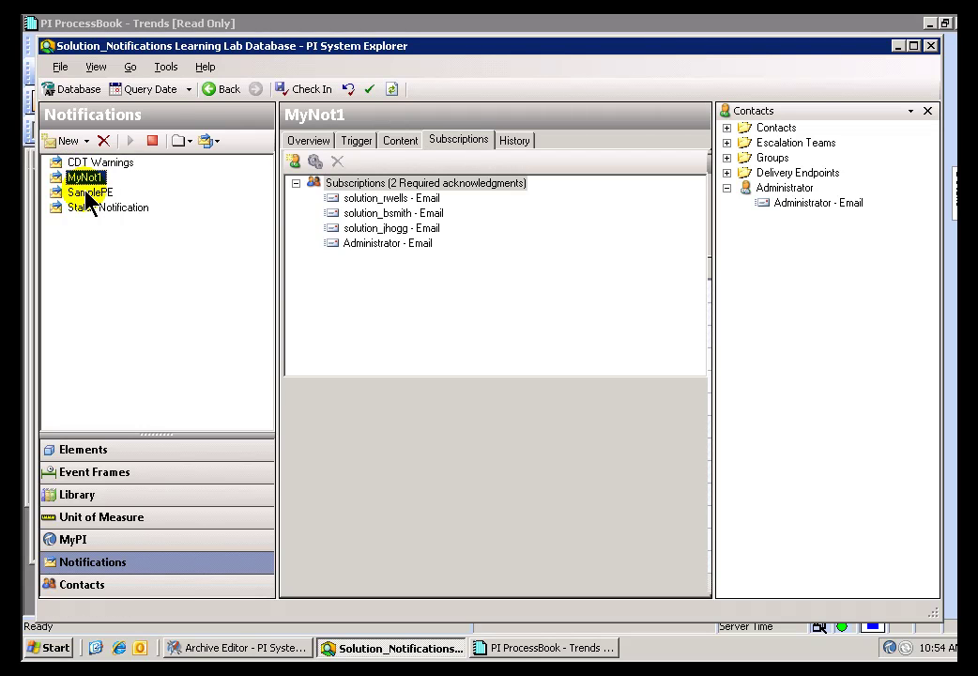
left_click(87, 193)
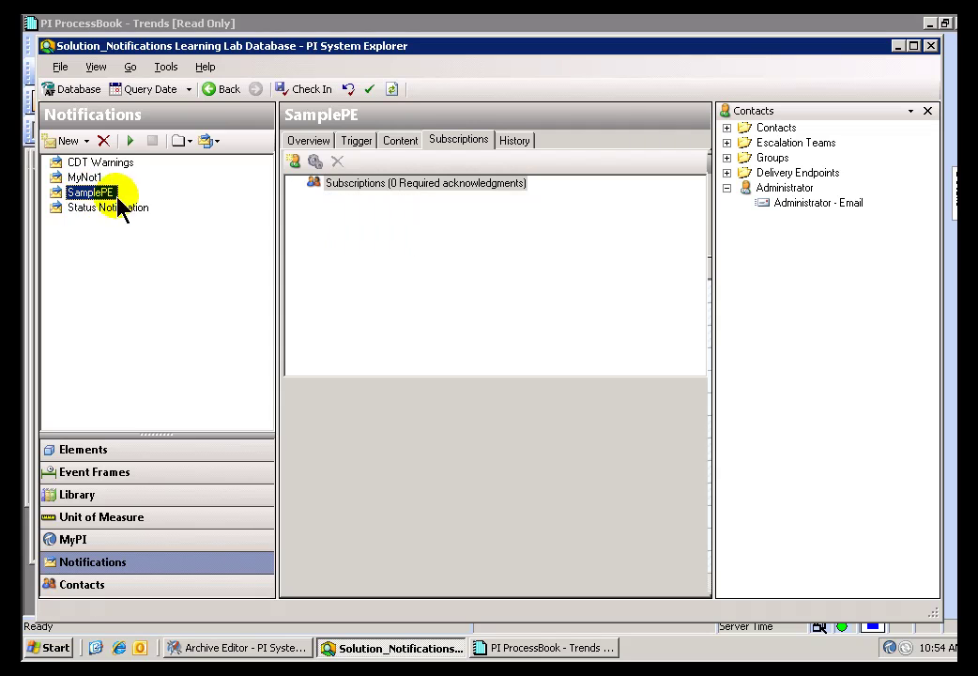
left_click(83, 209)
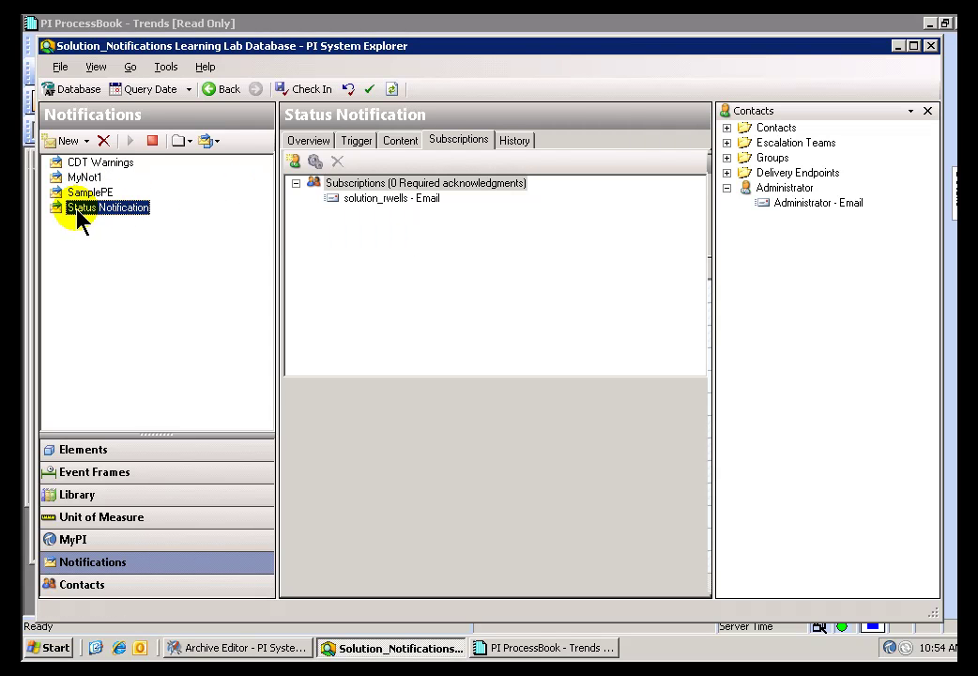
left_click(93, 164)
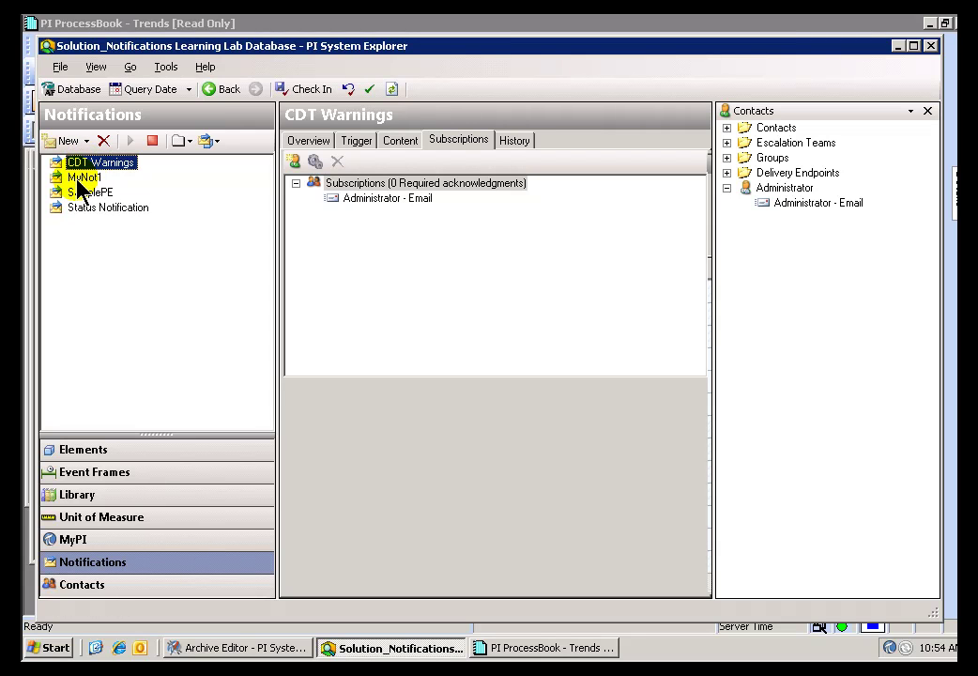
left_click(79, 179)
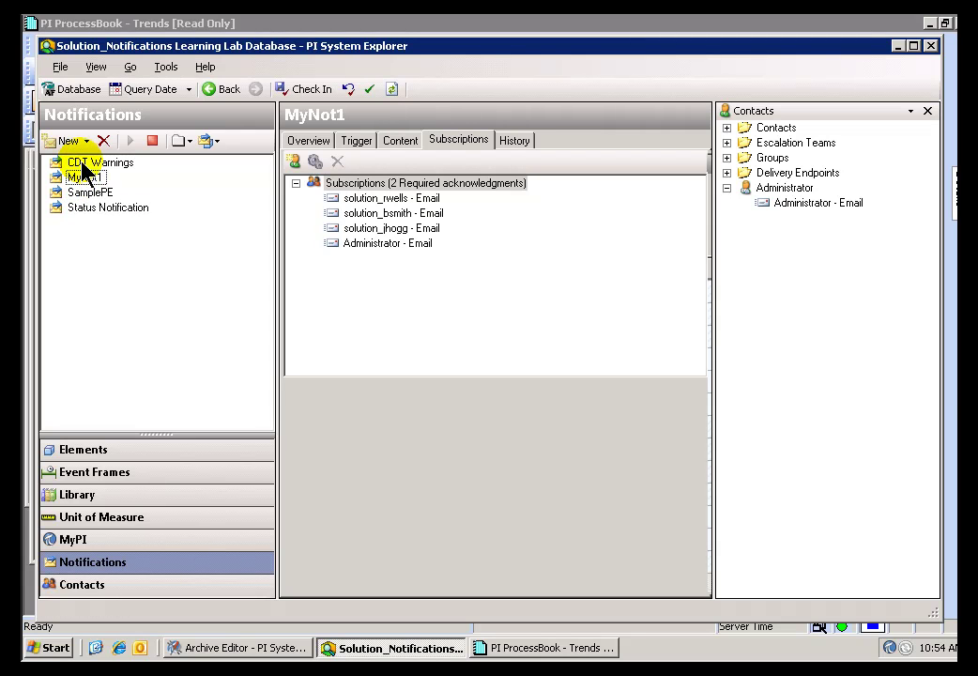
left_click(82, 165)
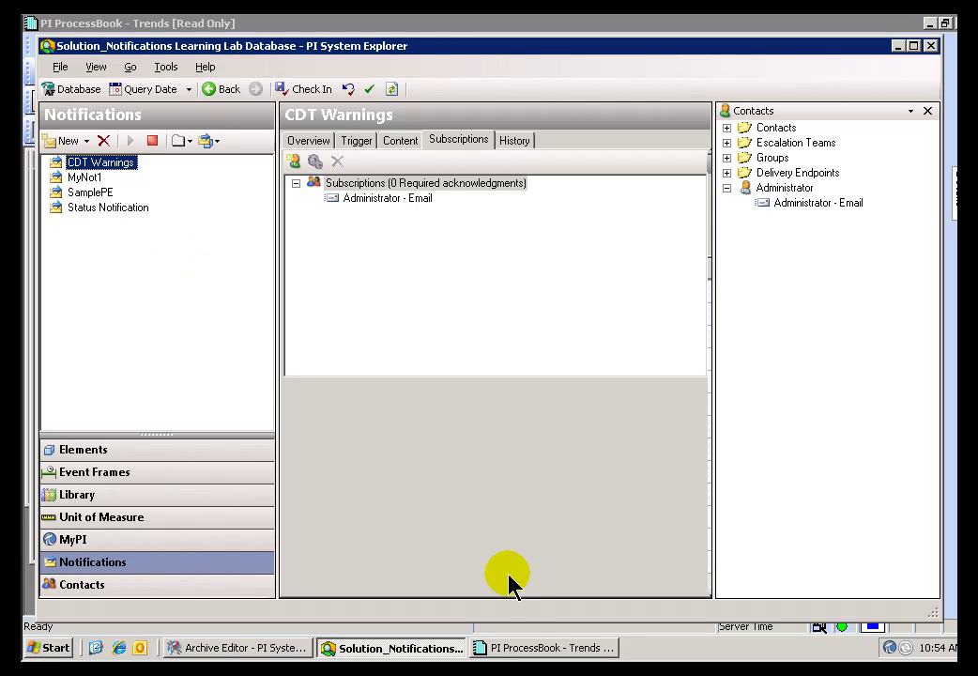
- Switch to PI ProcessBook and dock the Notifications pane from View > Notifications
left_click(528, 649)
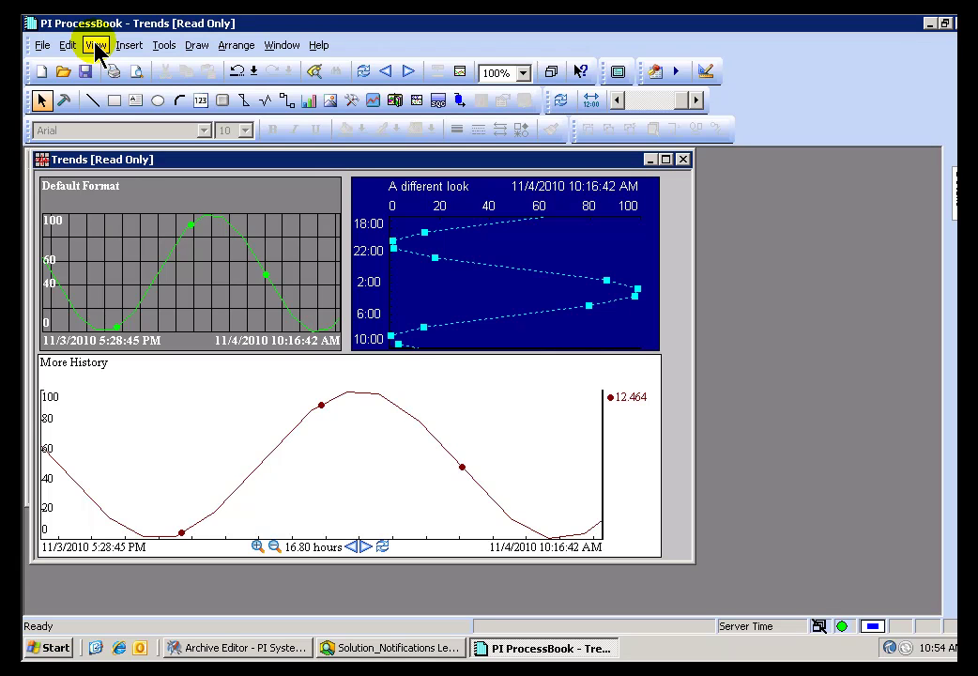
left_click(96, 46)
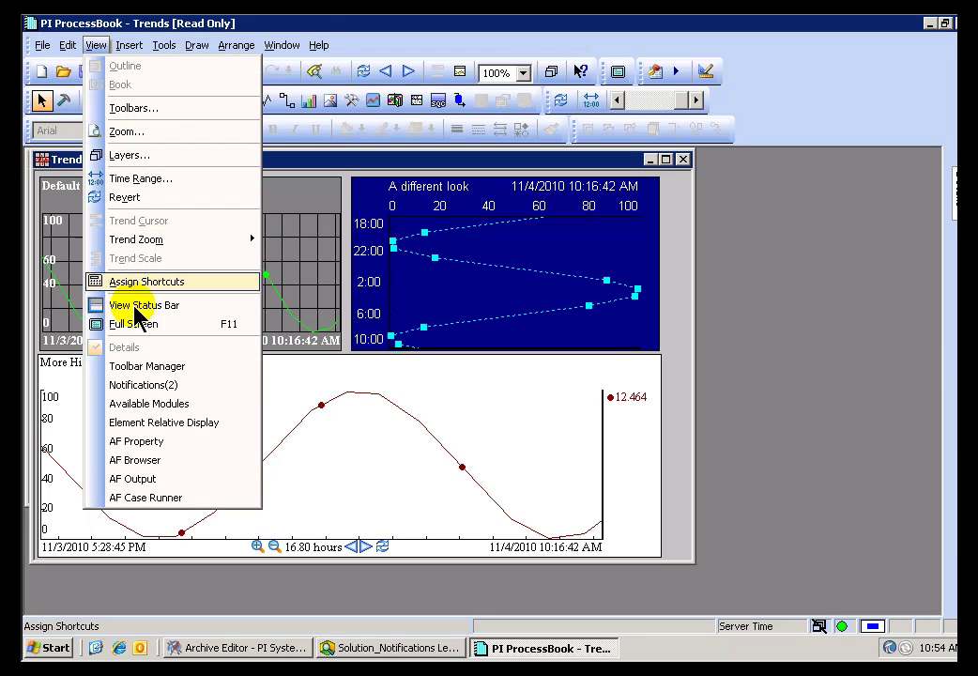
left_click(137, 391)
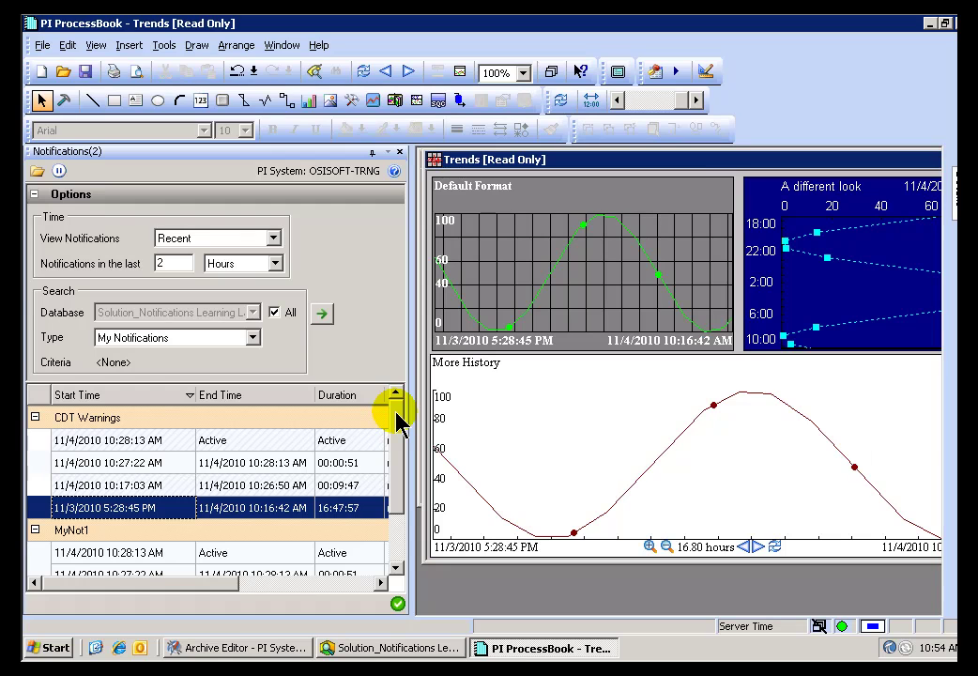
- Rerun the My Notifications search for Recent, last 2 hours, and align trends to the 10:17:03 AM event
left_click(252, 340)
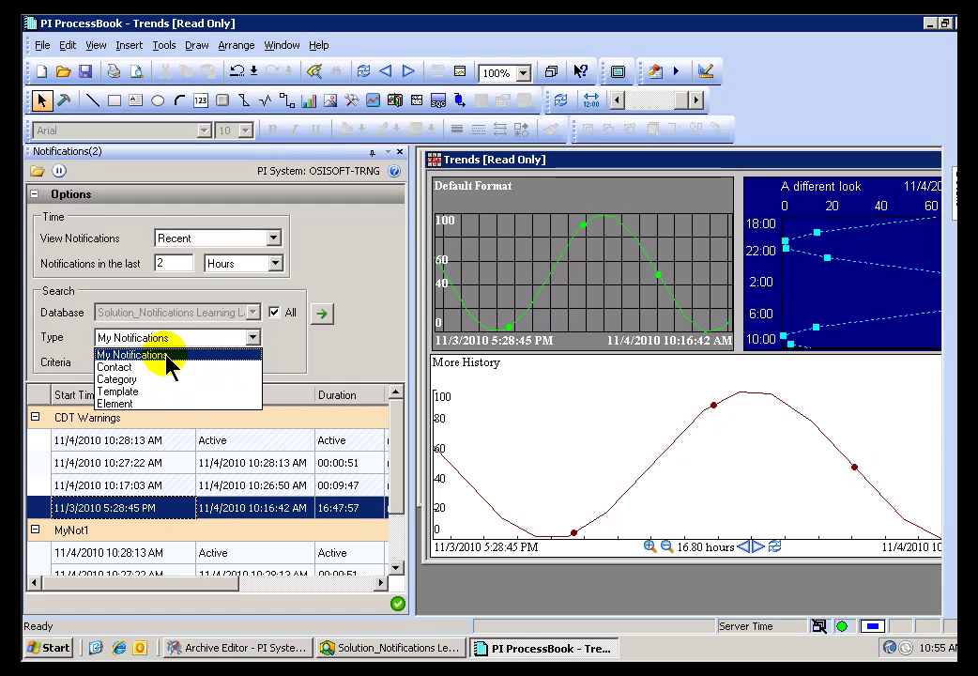
left_click(167, 356)
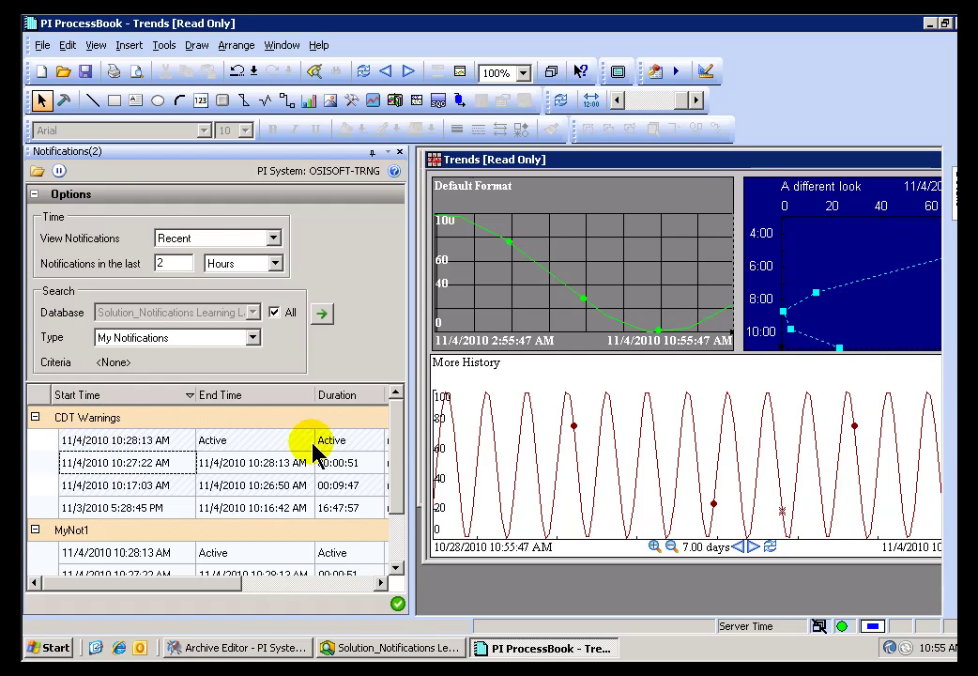
mouse_move(402, 430)
left_mouse_down()
mouse_move(402, 519)
mouse_move(404, 415)
left_mouse_up()
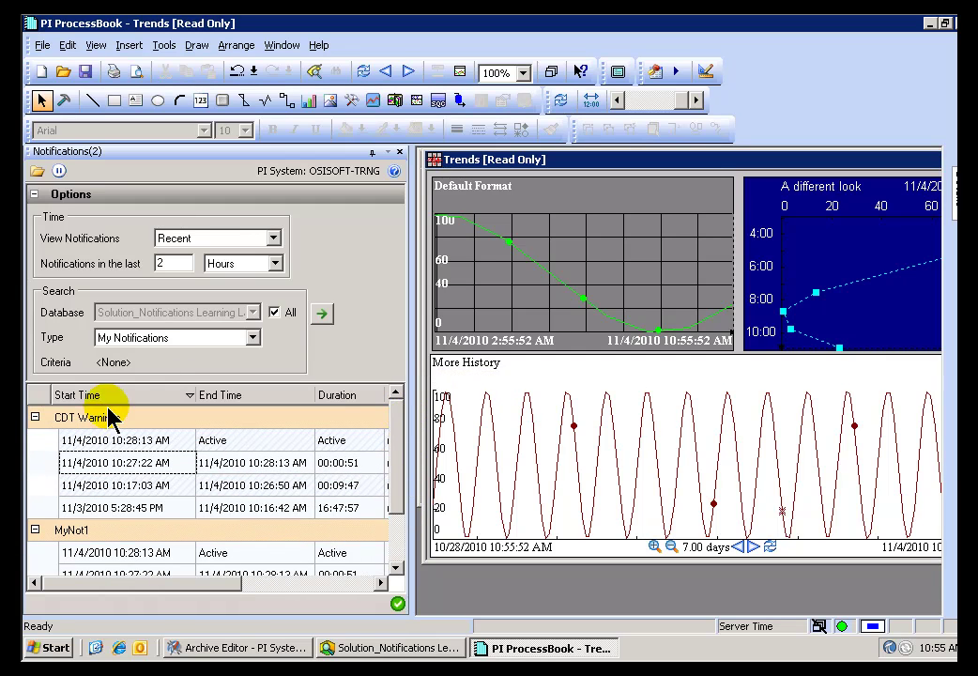
left_click(273, 238)
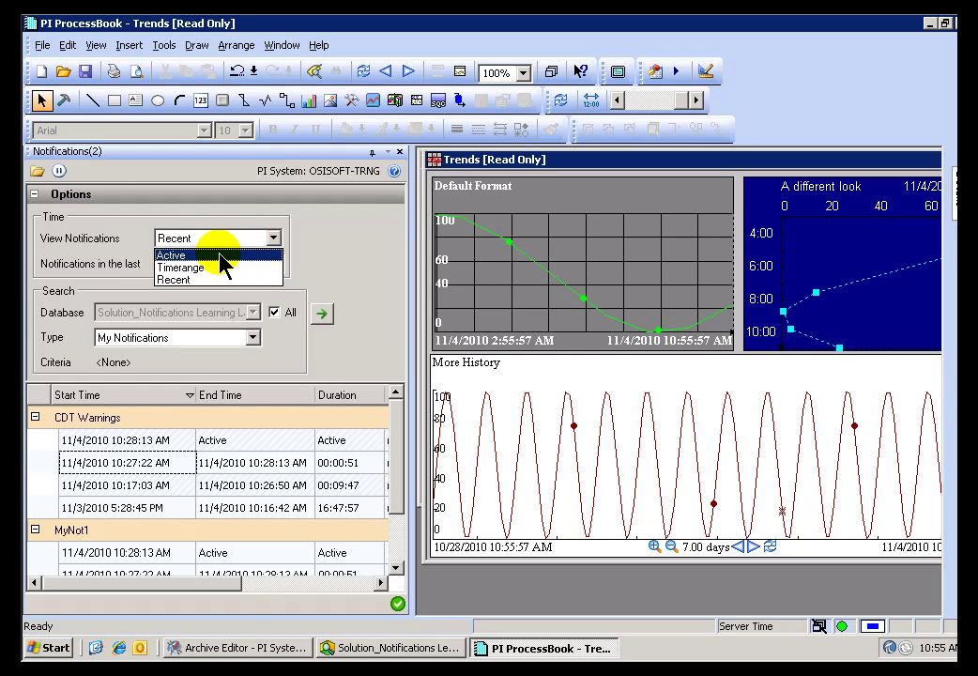
left_click(220, 254)
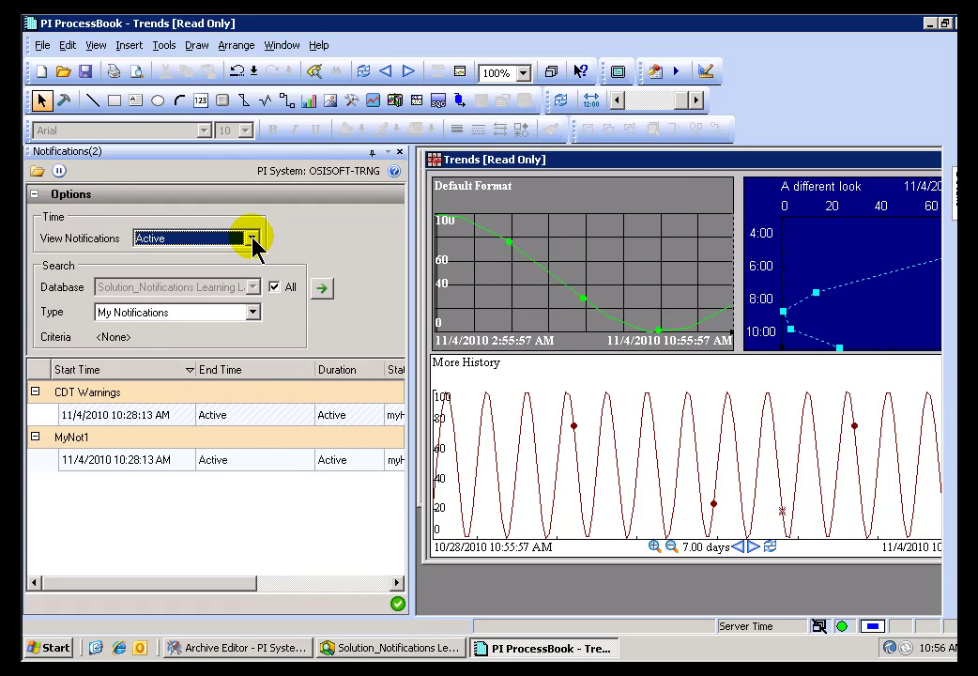
left_click(253, 240)
left_click(176, 278)
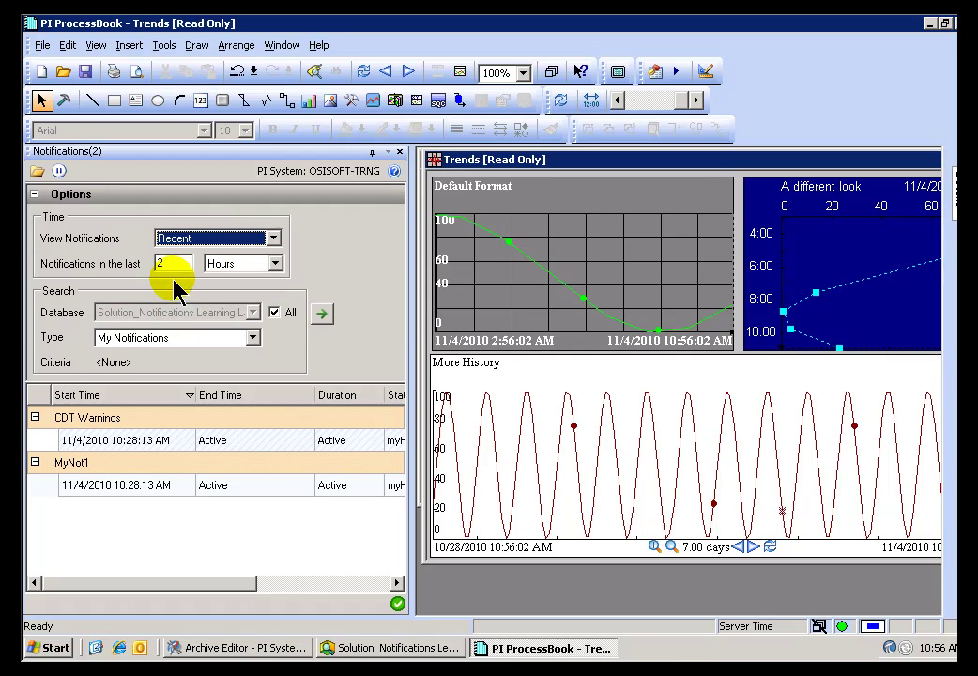
left_click(321, 319)
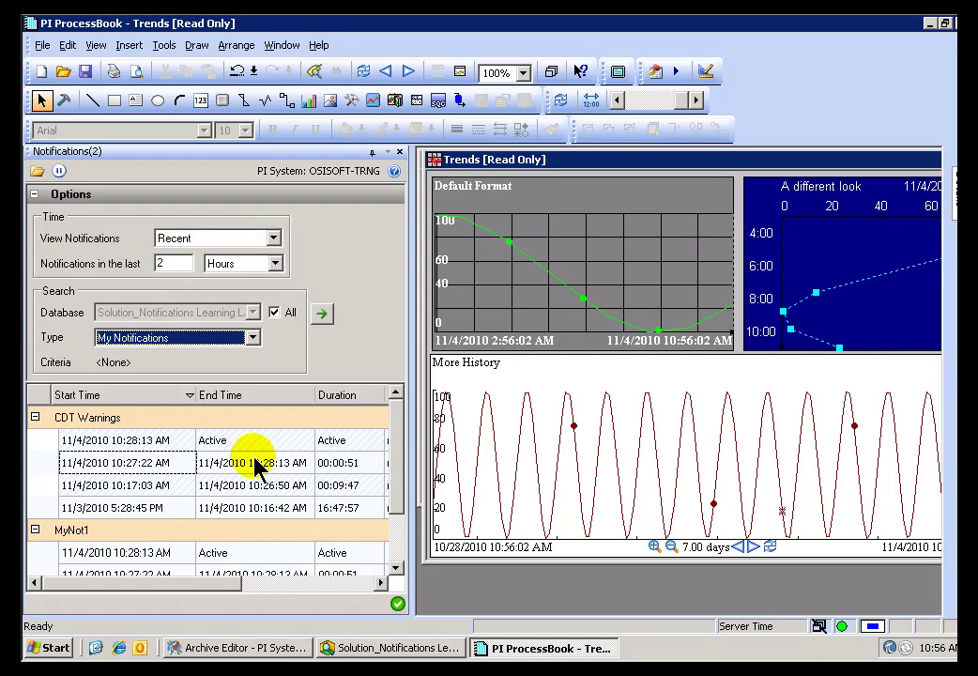
left_click(106, 486)
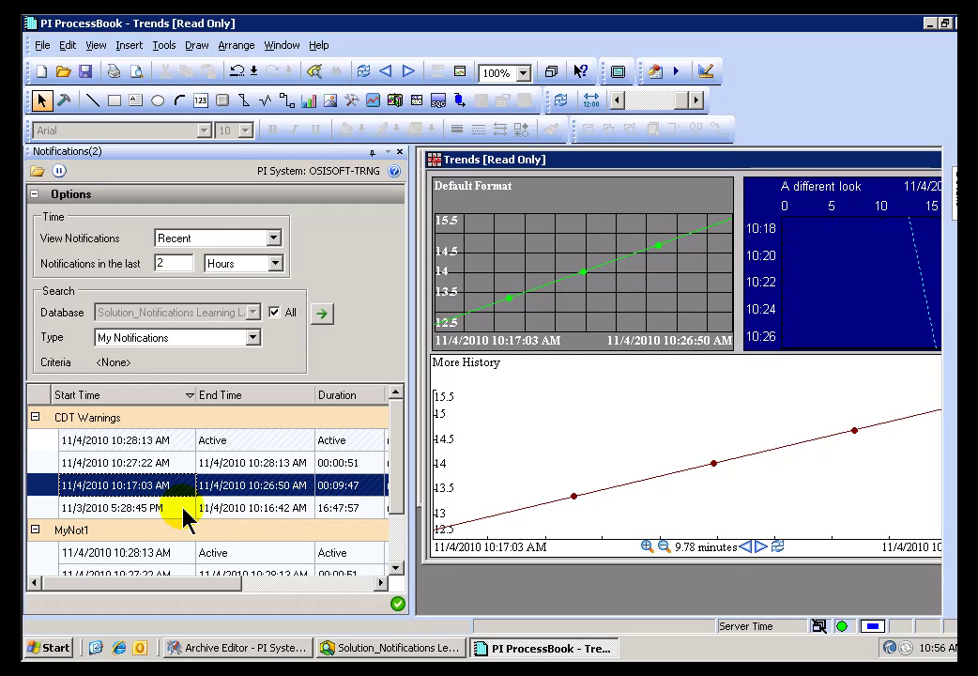
- Align the trends with the 11/3/2010 5:28:45 PM event, then close the Trends display
left_click(122, 514)
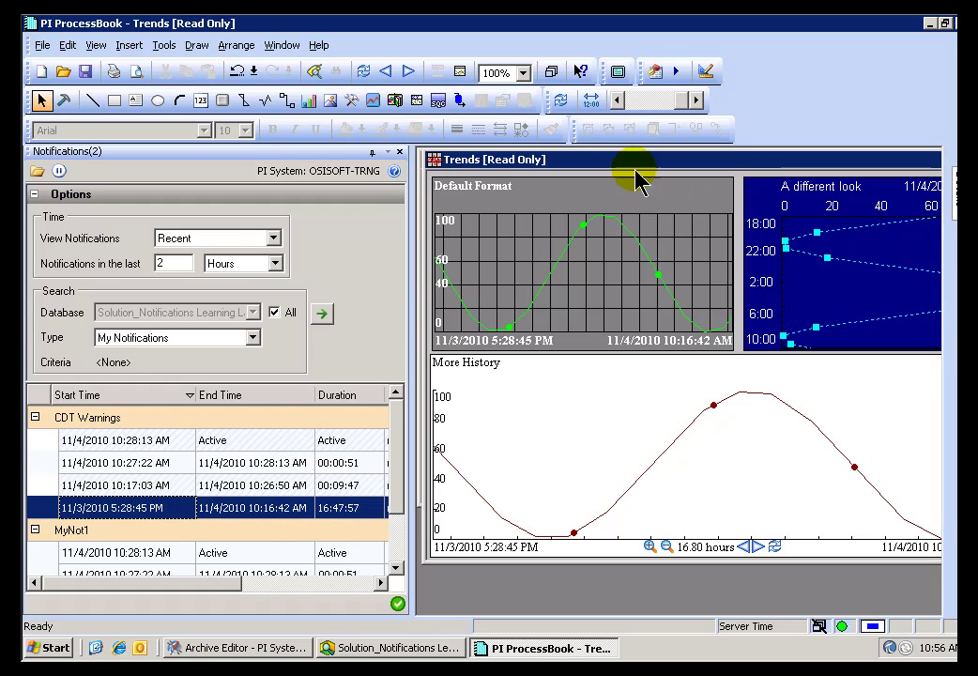
left_click(434, 161)
left_click(436, 163)
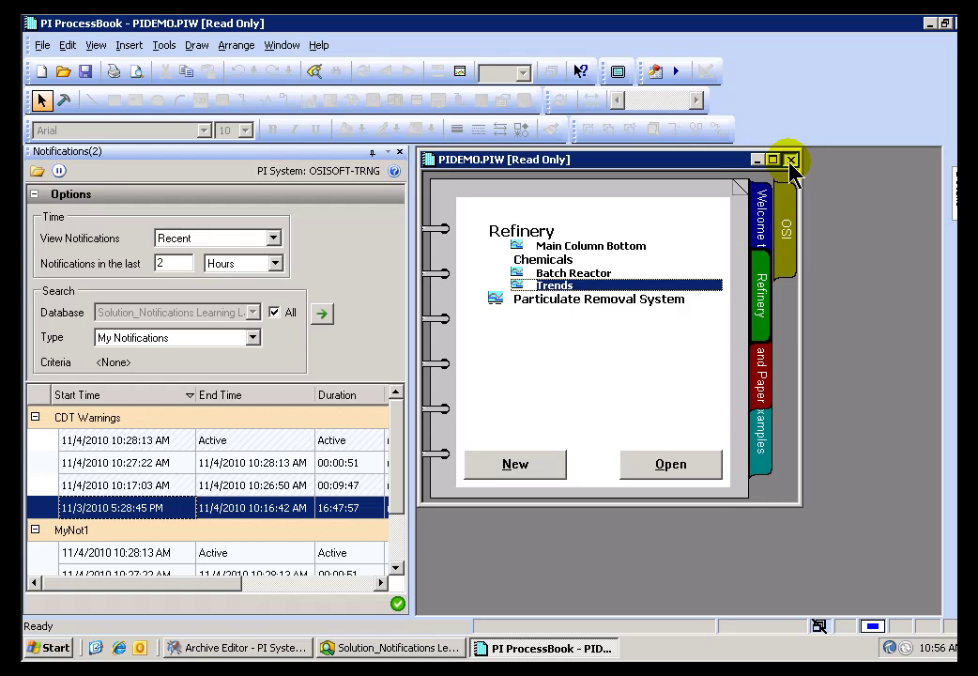
- Close the PIDEMO.PIW book and bring up actions for the 10:17:03 AM CDT Warnings event
left_click(791, 160)
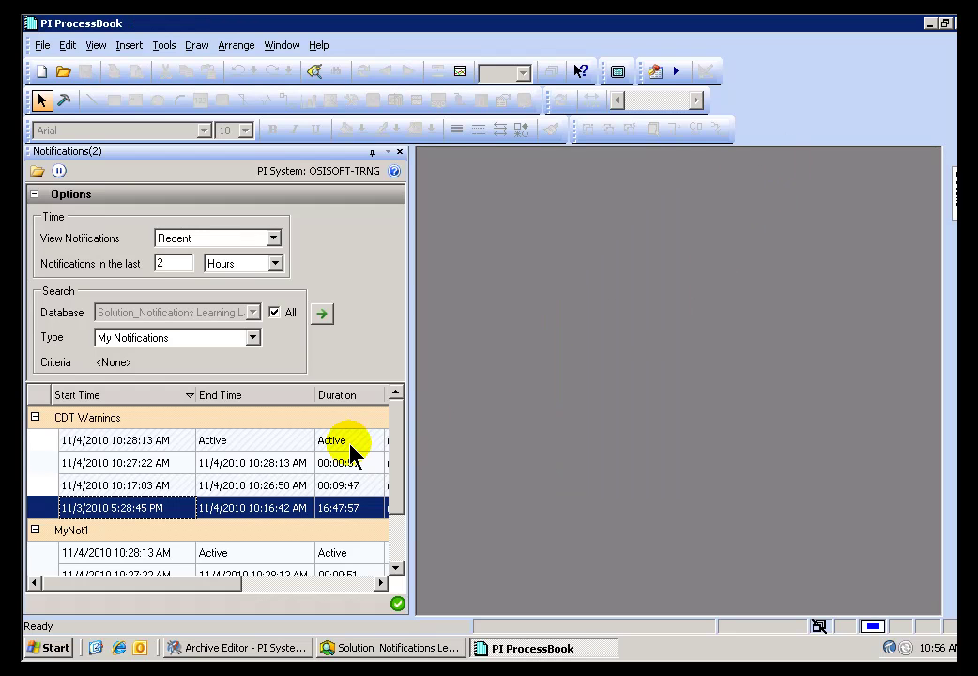
left_click(103, 489)
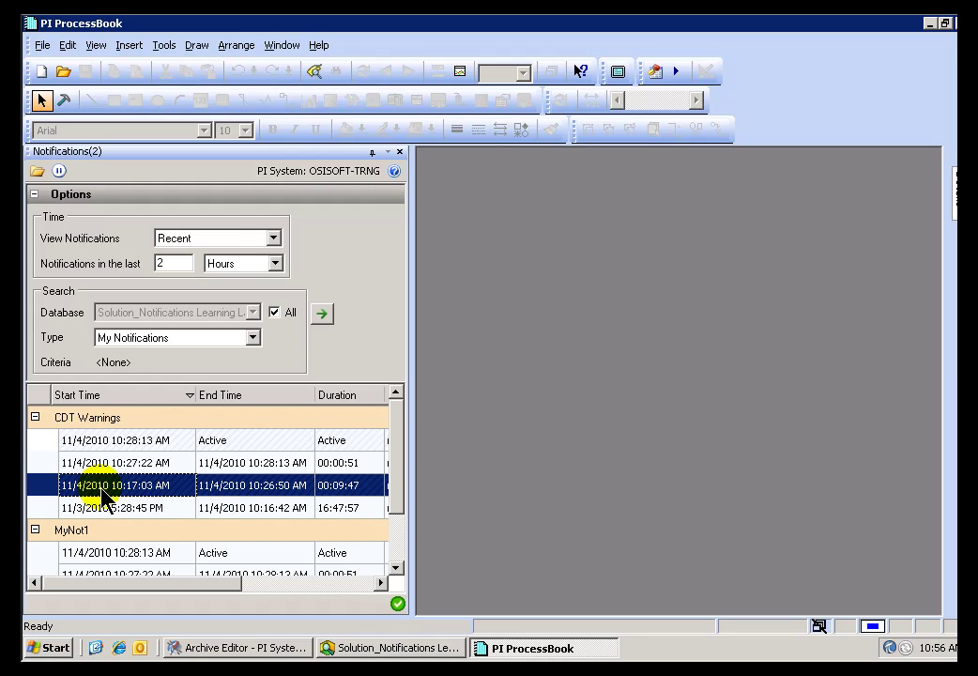
right_click(103, 498)
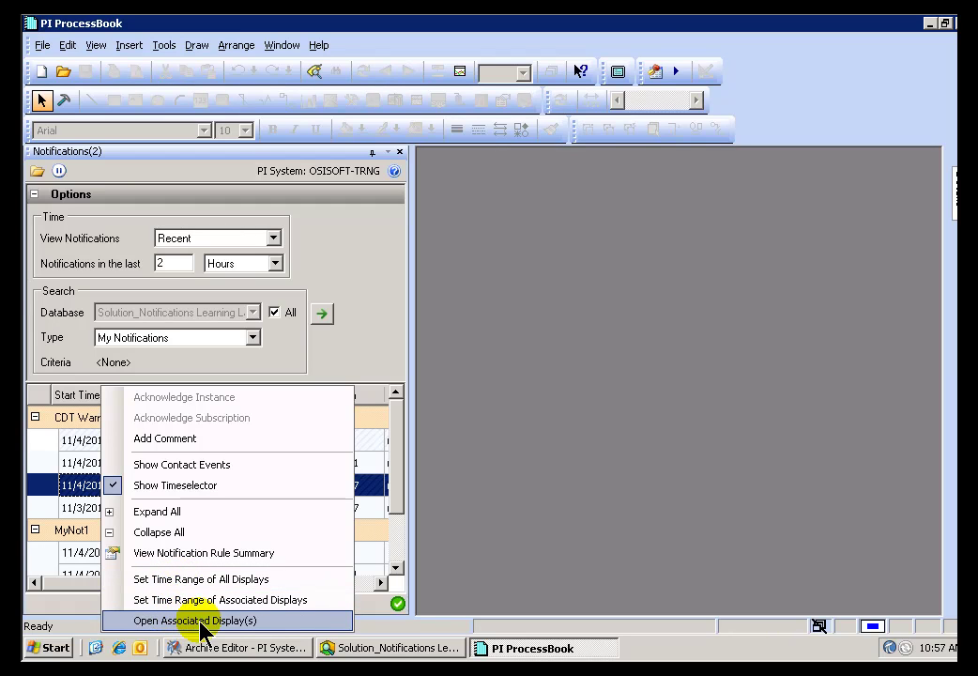
- Open the associated CDT Warnings trend and view it for the 5:28:45 PM, 10:27:22 AM and 10:17:03 AM events
left_click(259, 621)
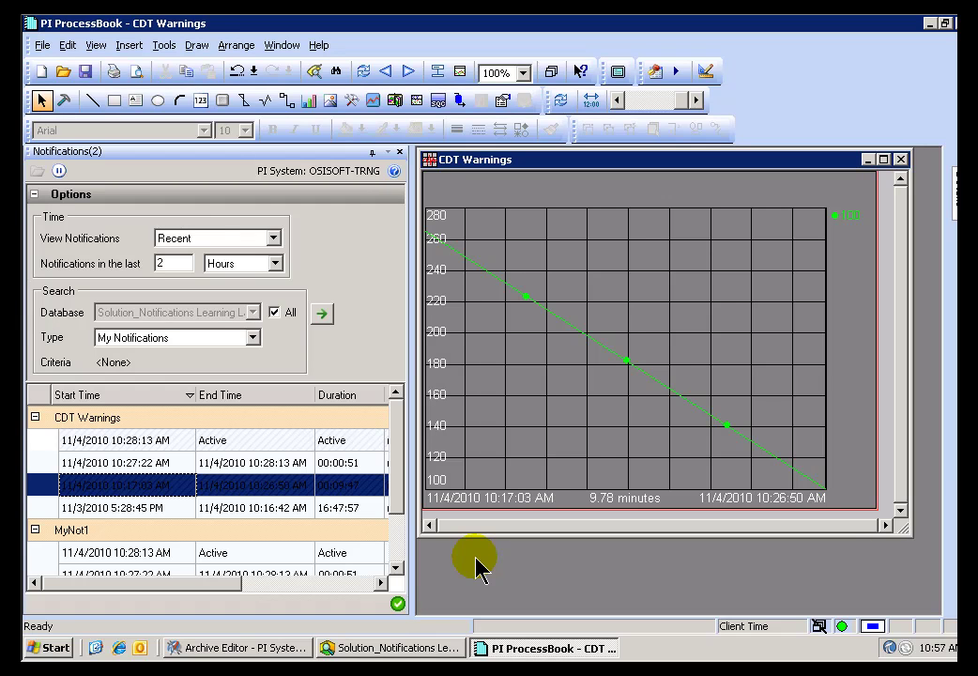
left_click(217, 512)
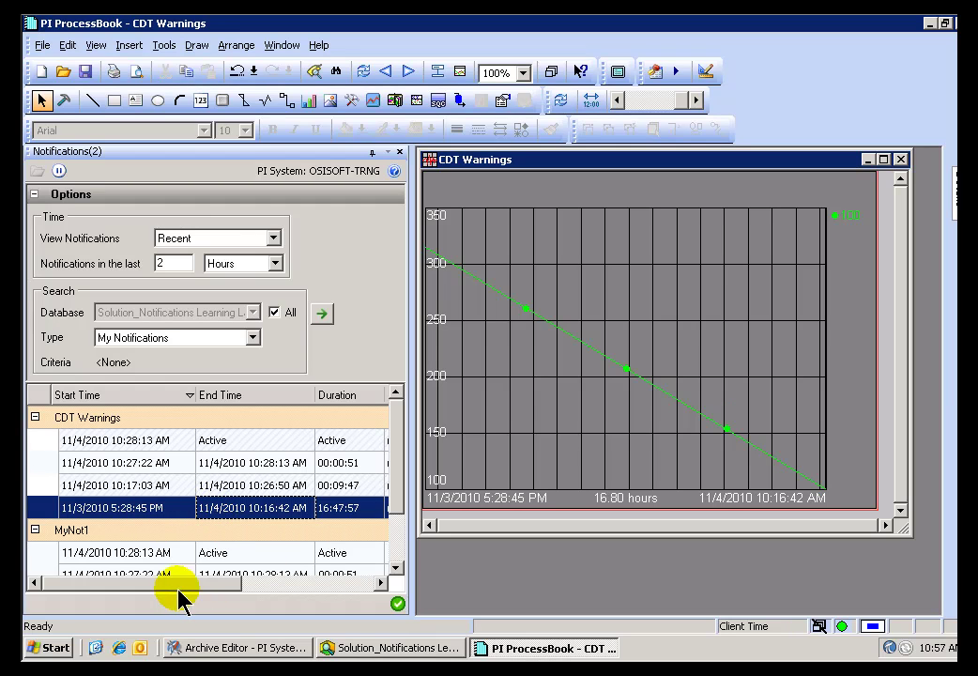
left_click(135, 463)
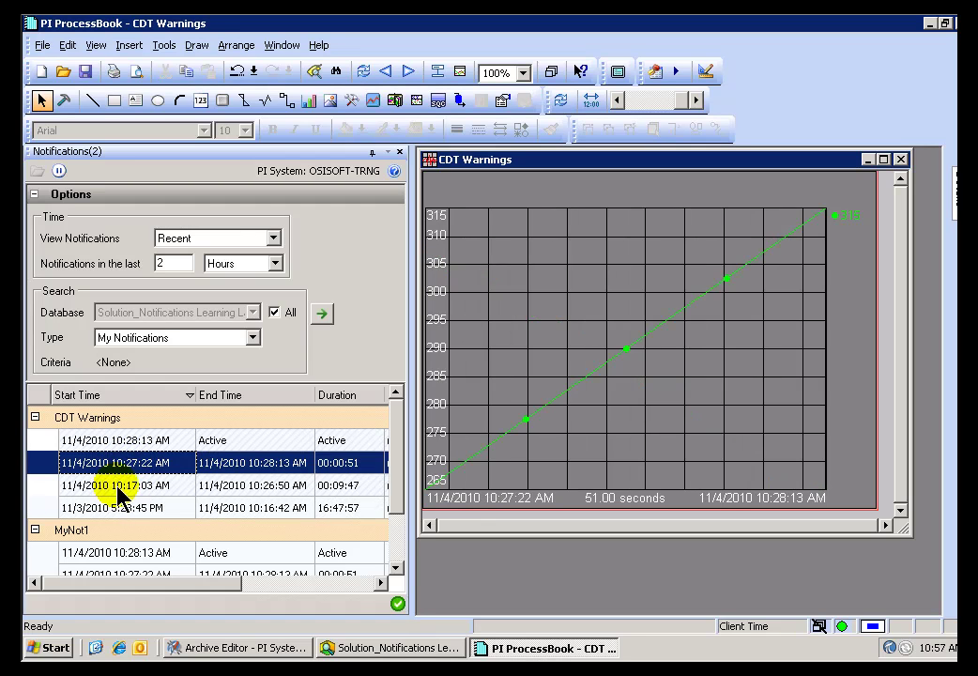
left_click(117, 486)
left_click(116, 512)
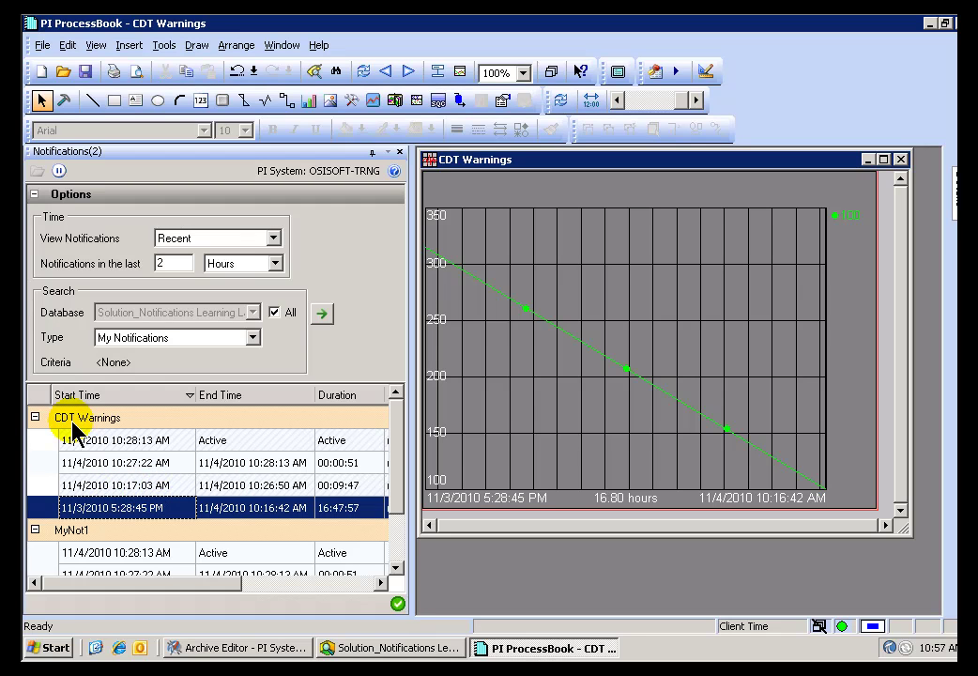
- Collapse the CDT Warnings and MyNot1 groups and return to PI System Explorer
left_click(34, 417)
left_click(36, 441)
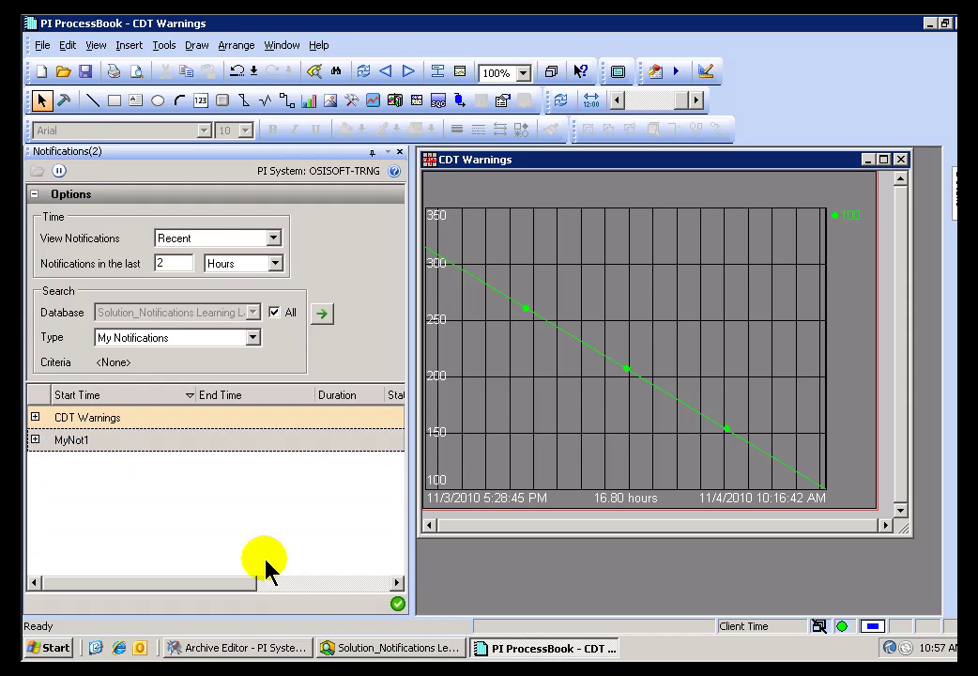
left_click(365, 650)
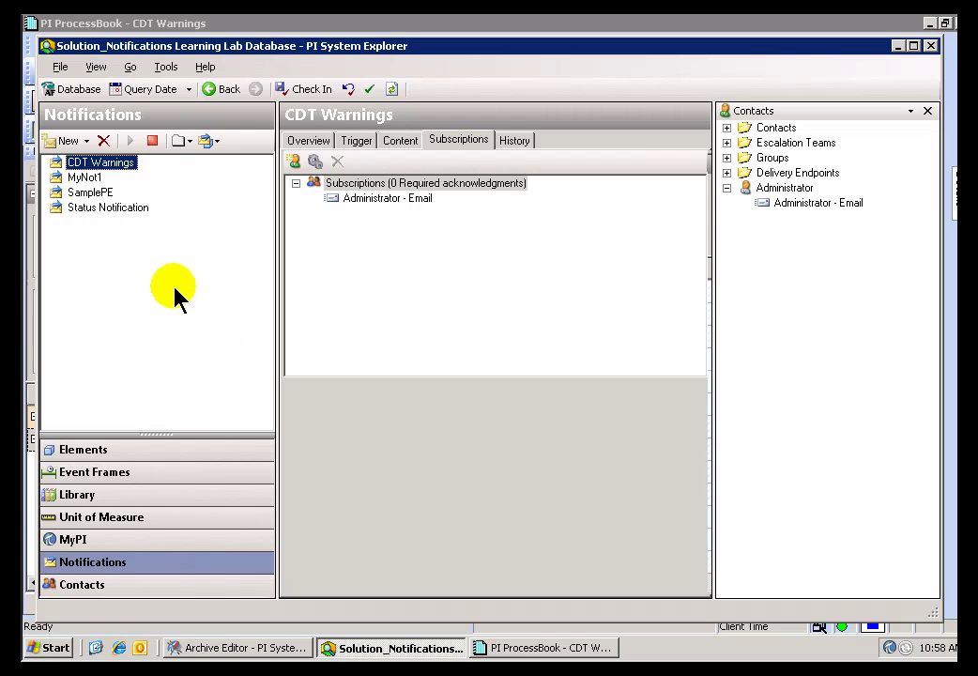
- Subscribe the Administrator e-mail contact to Status Notification
left_click(111, 208)
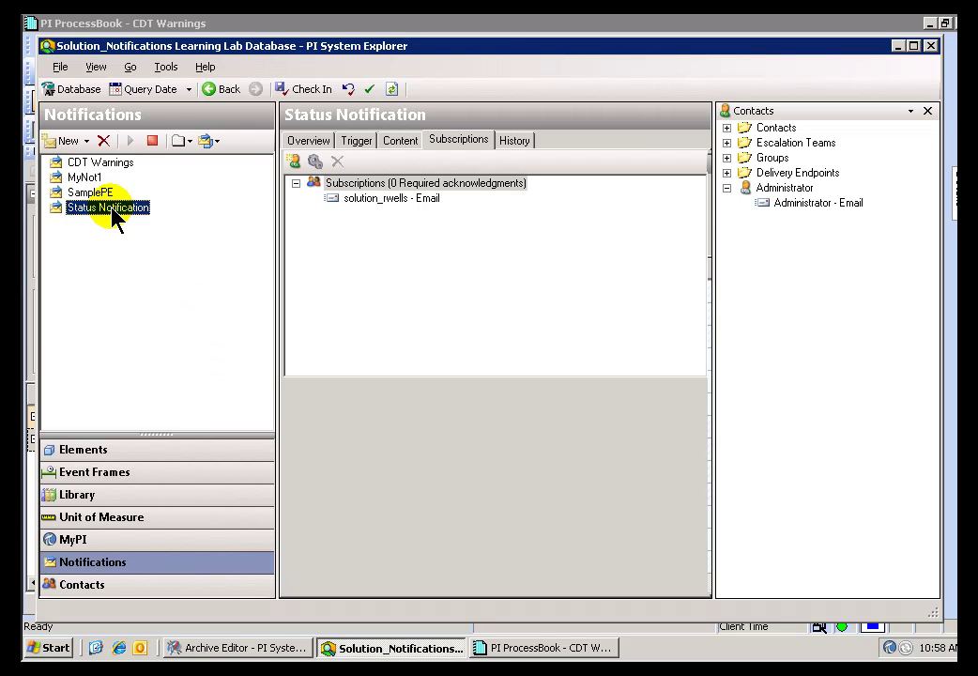
left_click(785, 189)
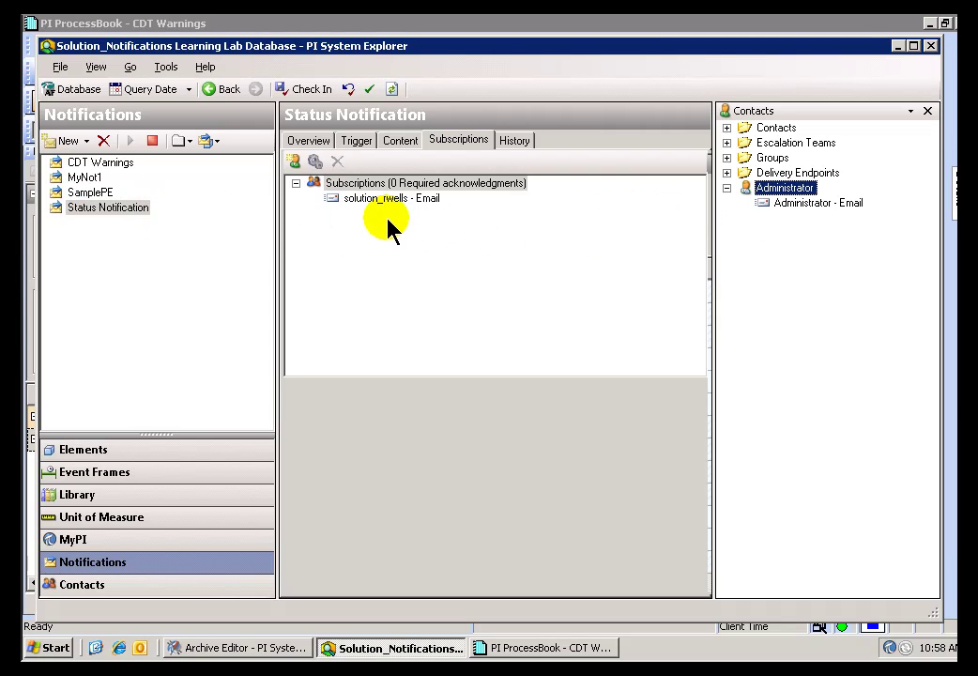
left_click_drag(389, 225, 392, 220)
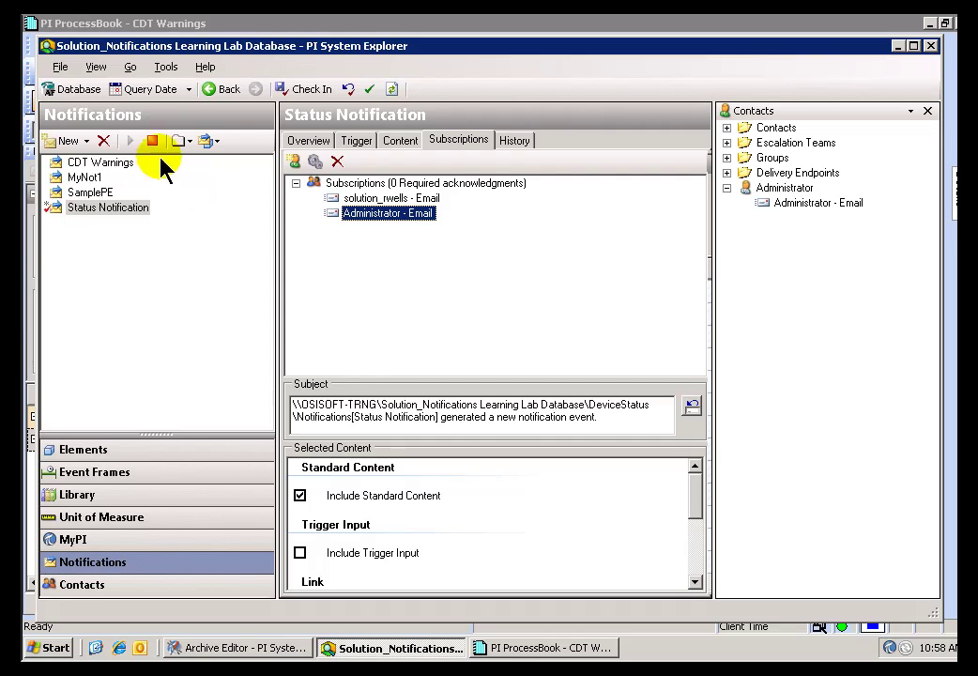
- Unsubscribe the Administrator e-mail from CDT Warnings and check in all four edited items
left_click(77, 167)
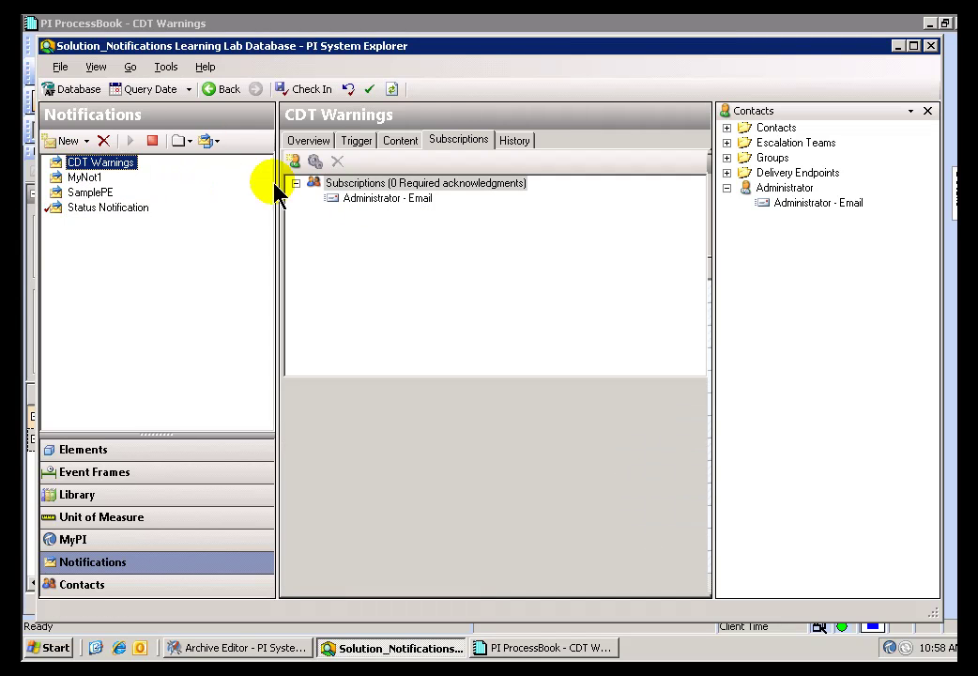
left_click(376, 199)
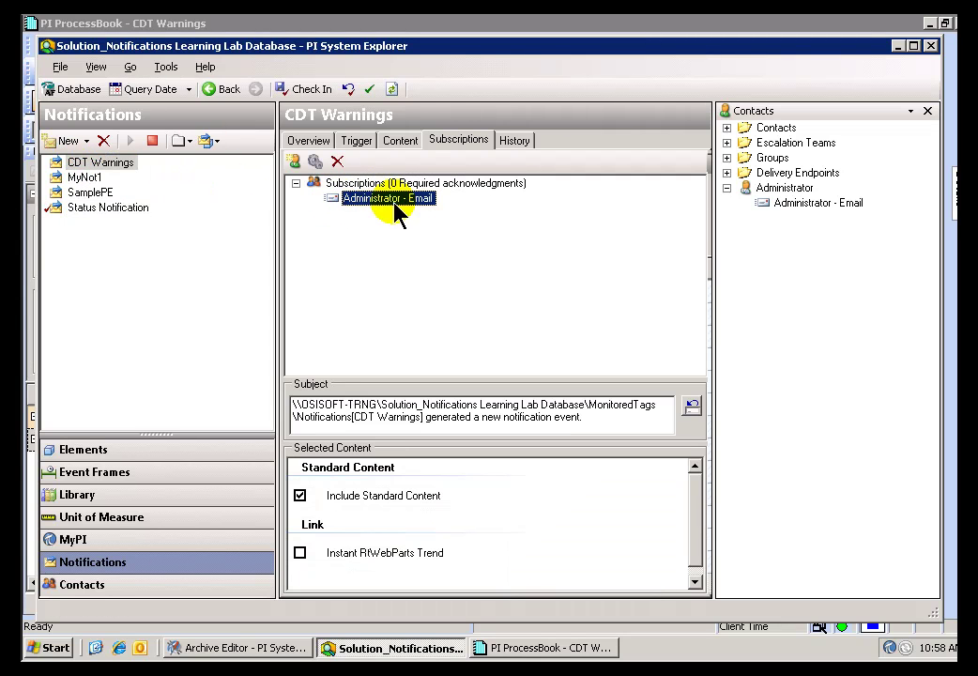
right_click(366, 200)
left_click(424, 212)
left_click(461, 373)
left_click(308, 90)
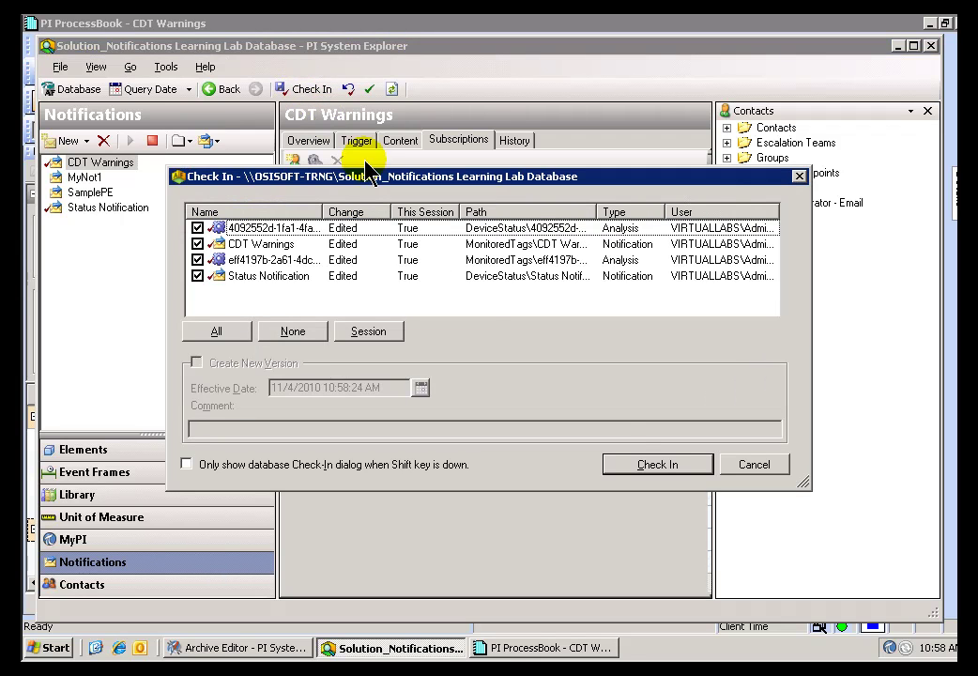
left_click(639, 469)
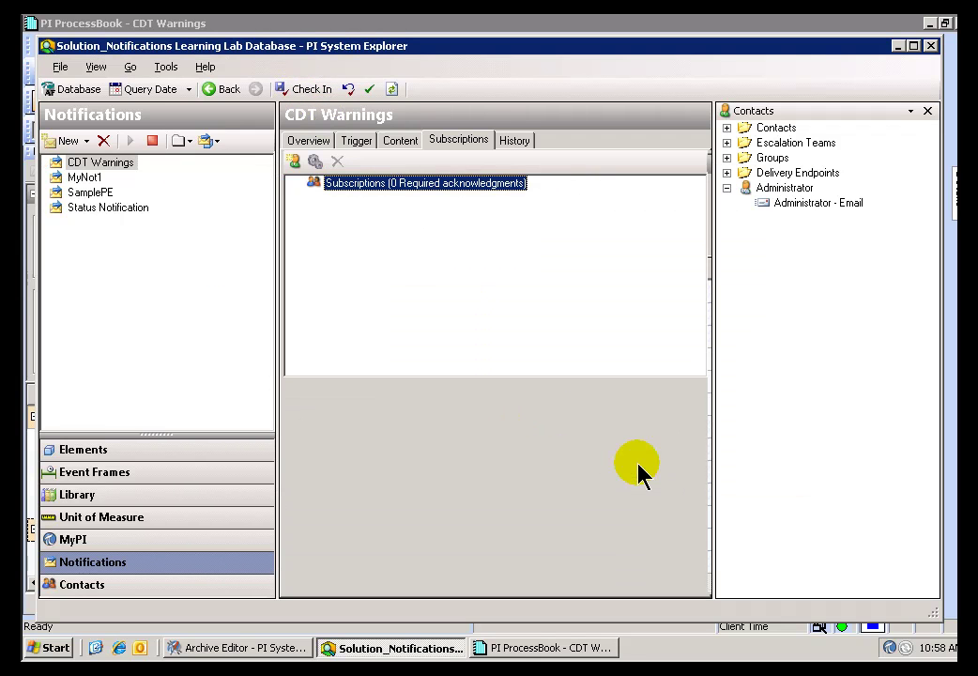
- Rerun the My Notifications search in PI ProcessBook so Status Notification events and trend appear
left_click(518, 650)
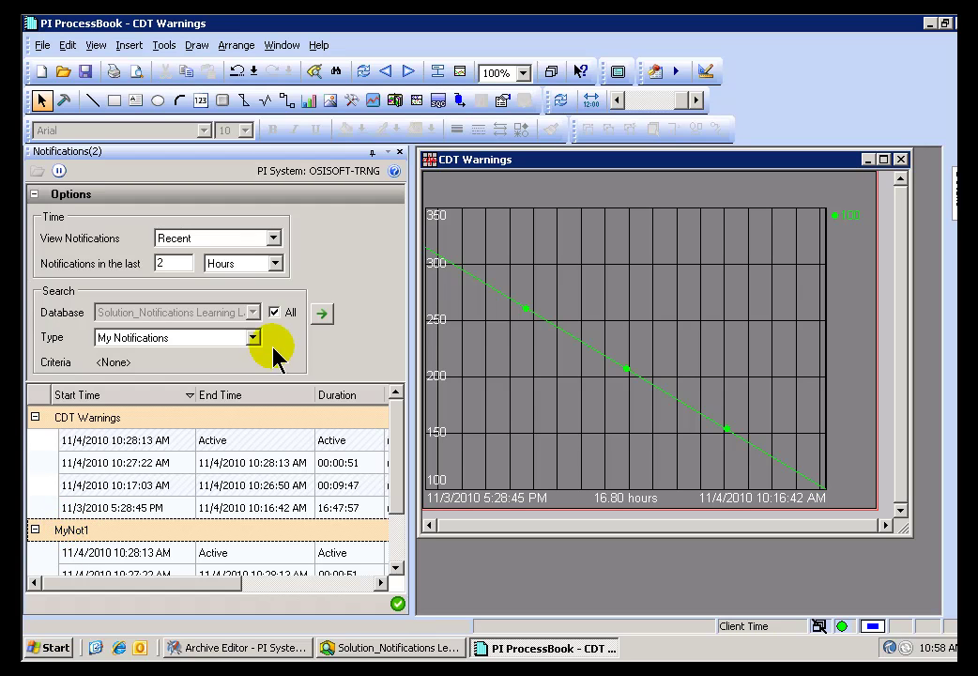
left_click(321, 312)
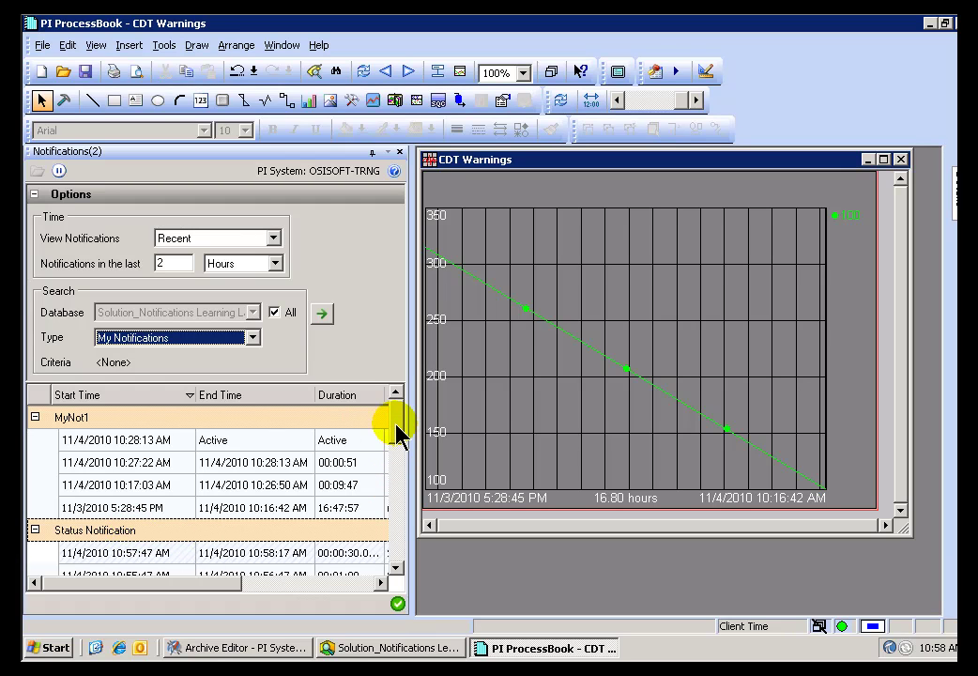
mouse_move(397, 425)
left_mouse_down()
mouse_move(395, 460)
mouse_move(390, 434)
left_mouse_up()
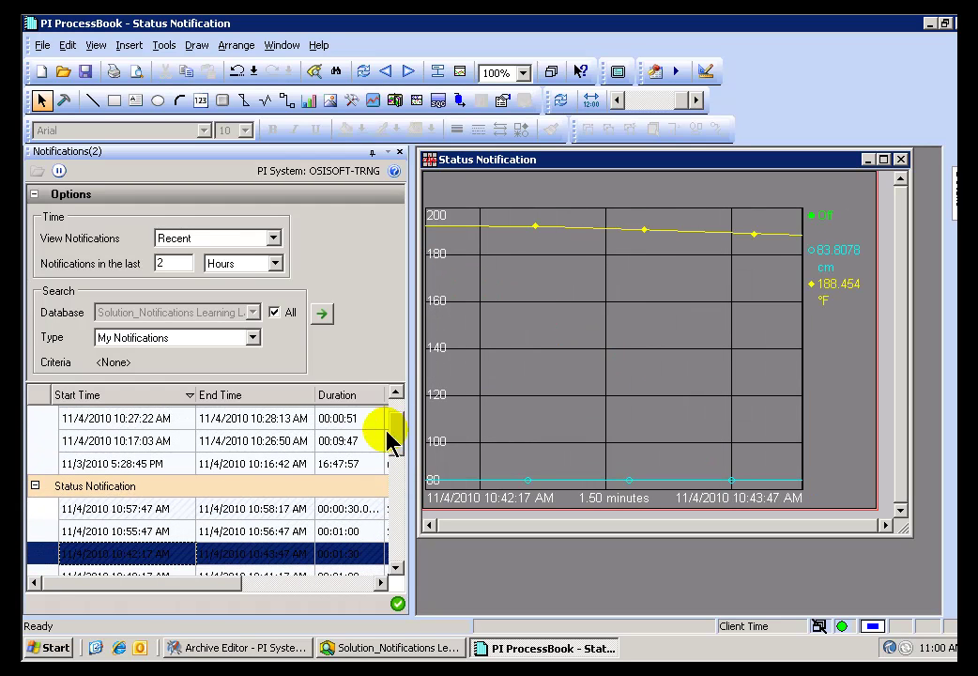
left_click(253, 339)
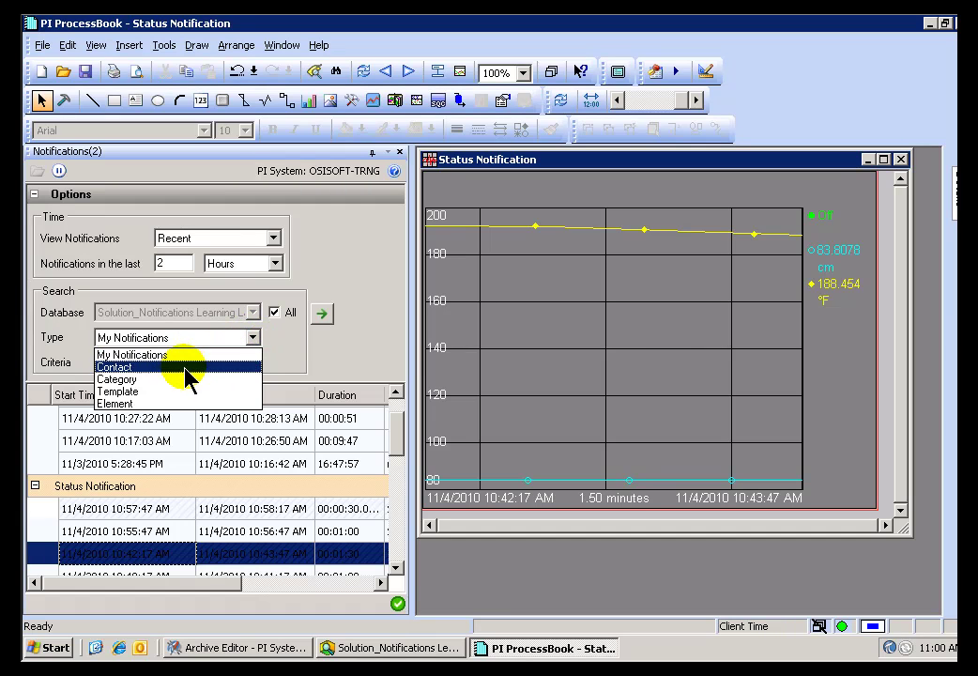
- Set the search type to Contact and browse the Contacts search options, cancelling without choosing one
left_click(136, 367)
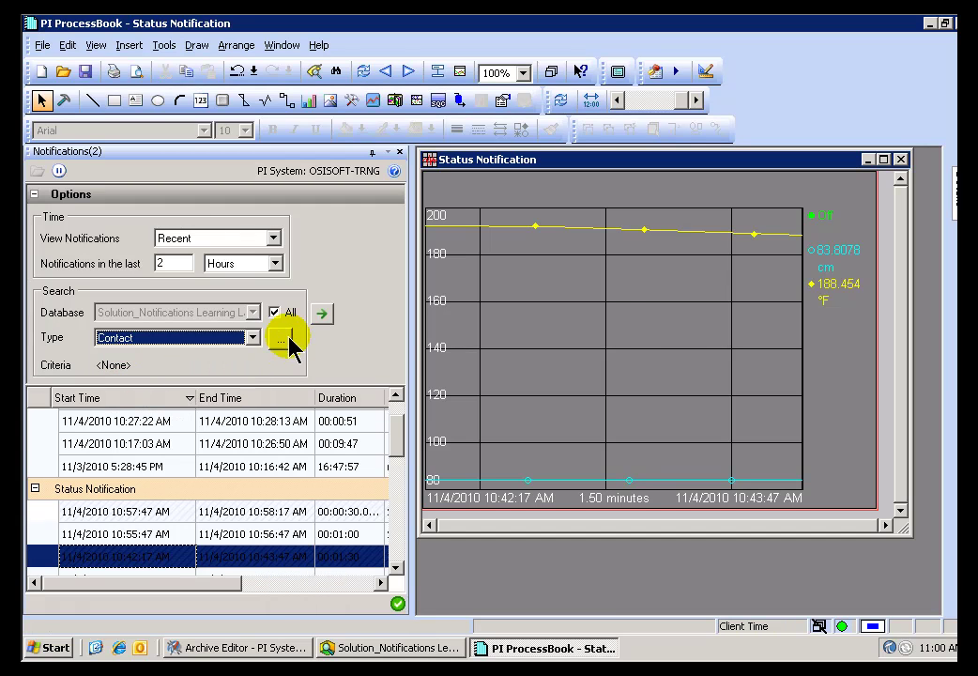
left_click(281, 340)
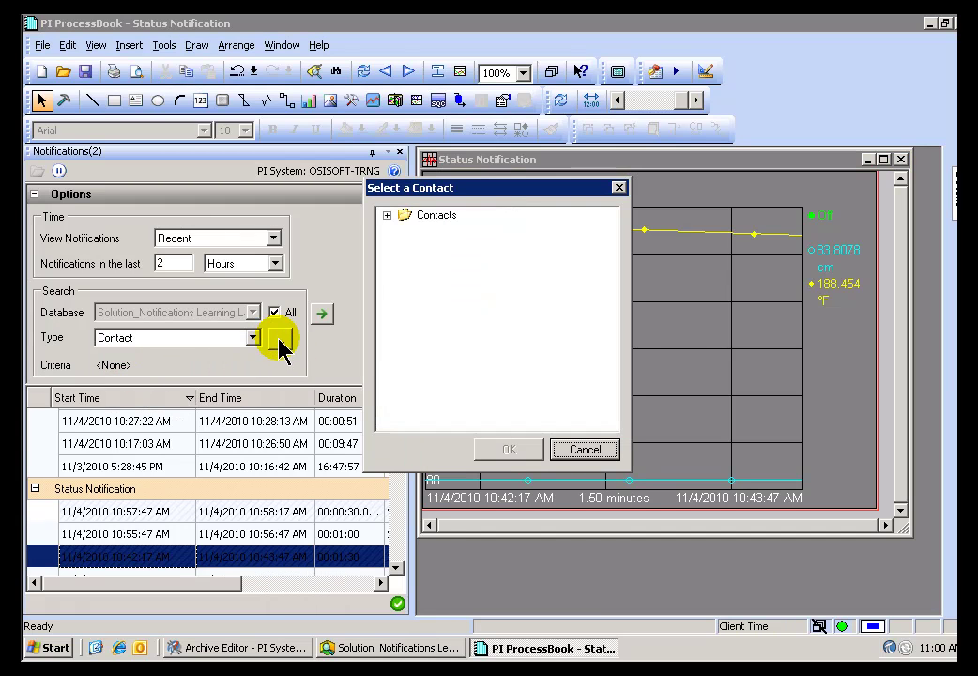
left_click(387, 215)
double_click(427, 230)
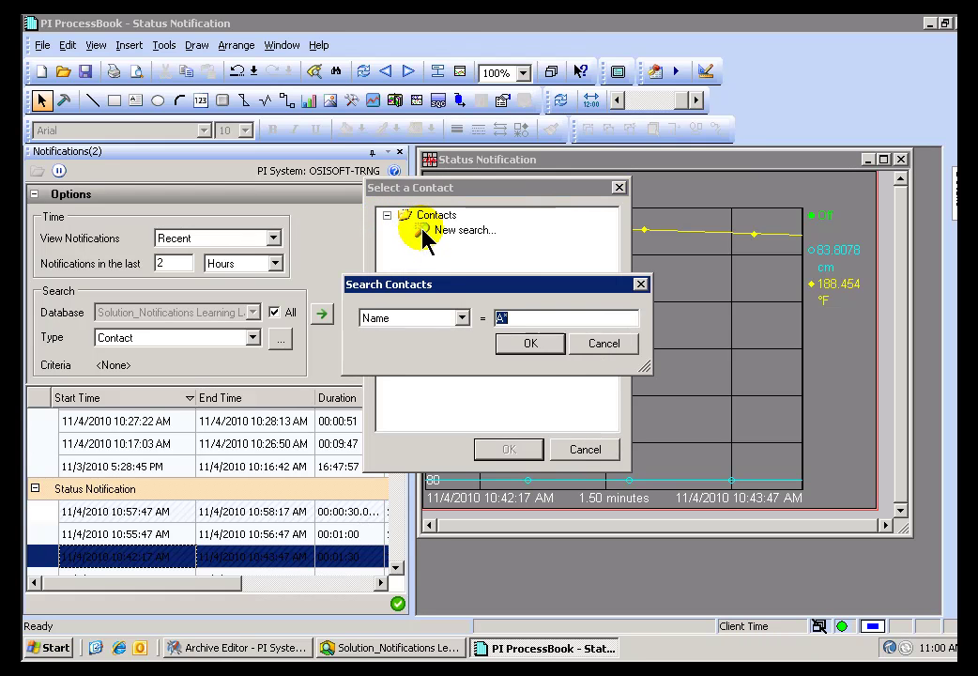
left_click(598, 346)
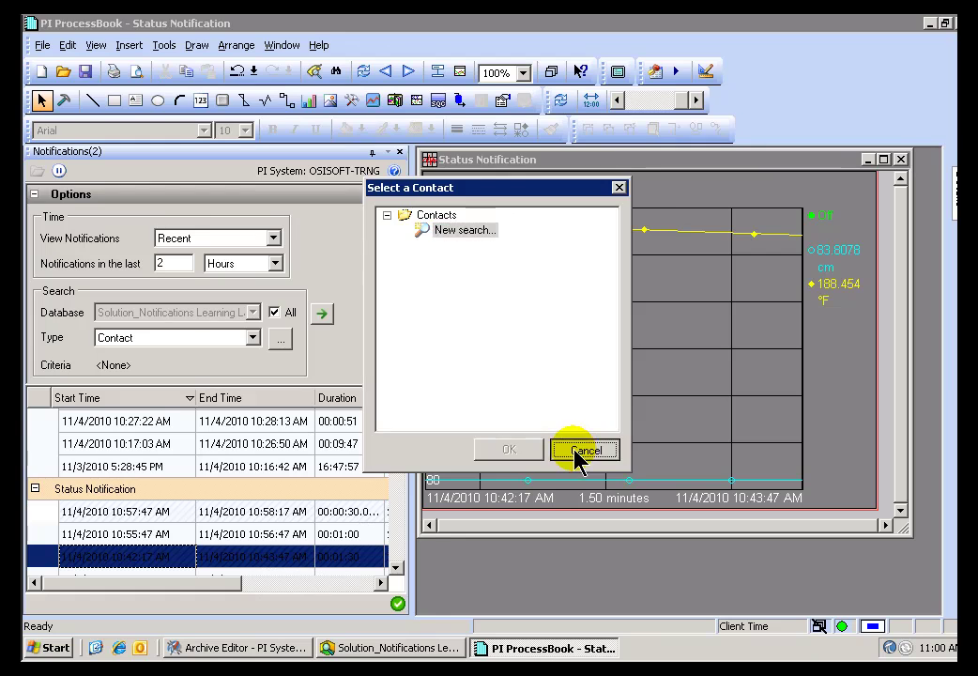
left_click(579, 452)
left_click(253, 337)
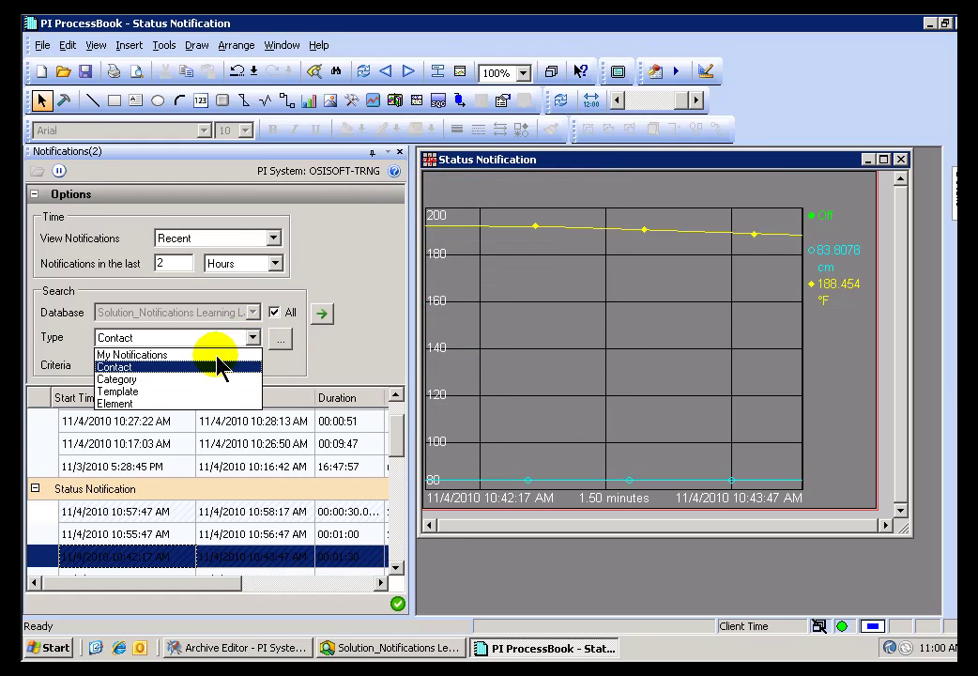
- Try searching notifications by Category, then by Template
left_click(141, 379)
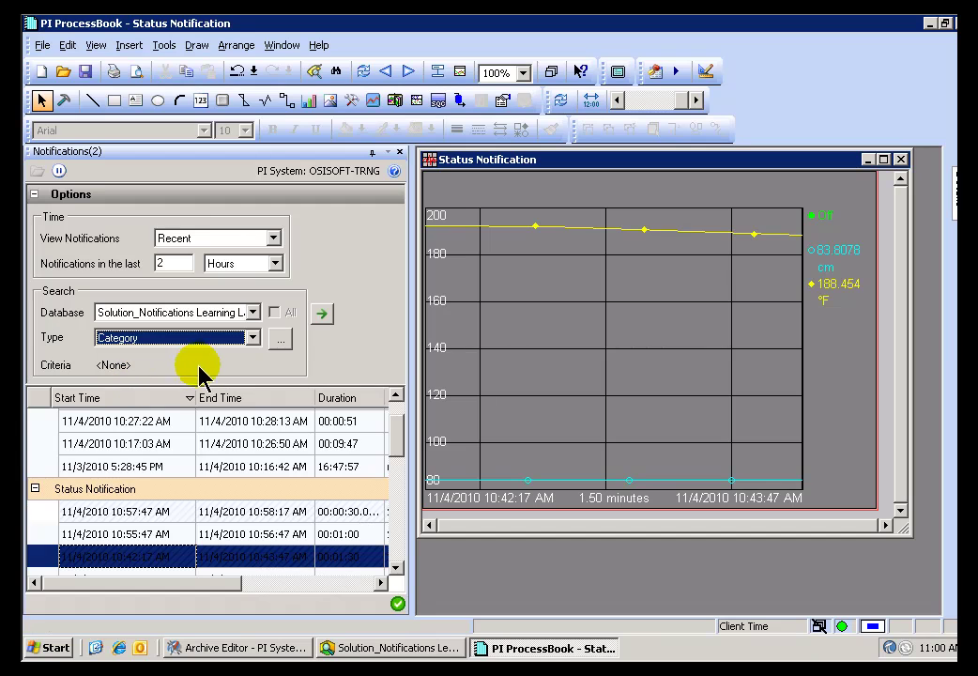
left_click(254, 336)
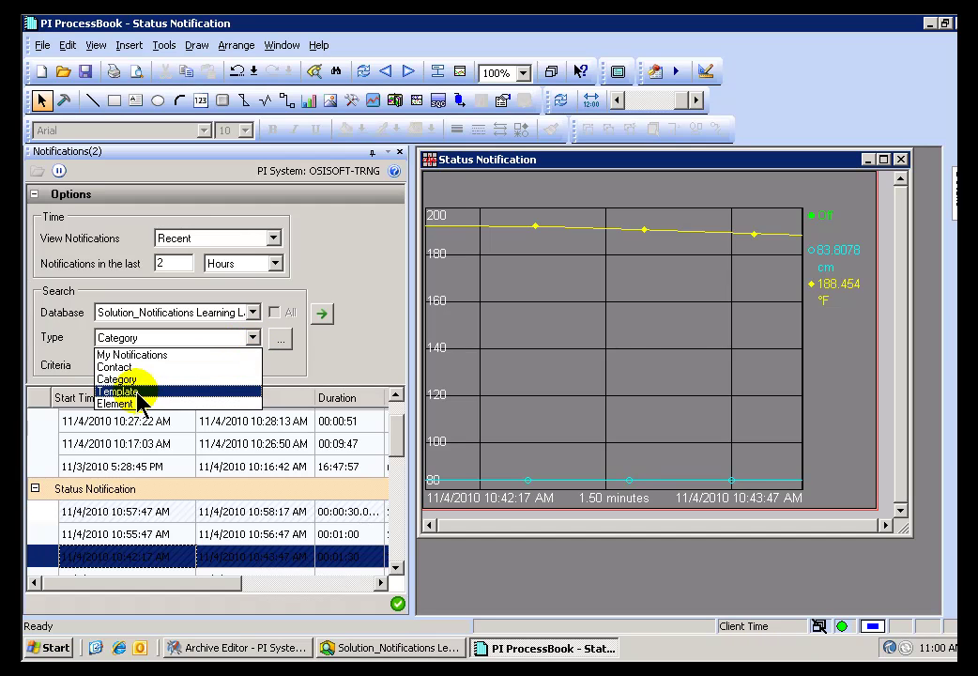
left_click(139, 392)
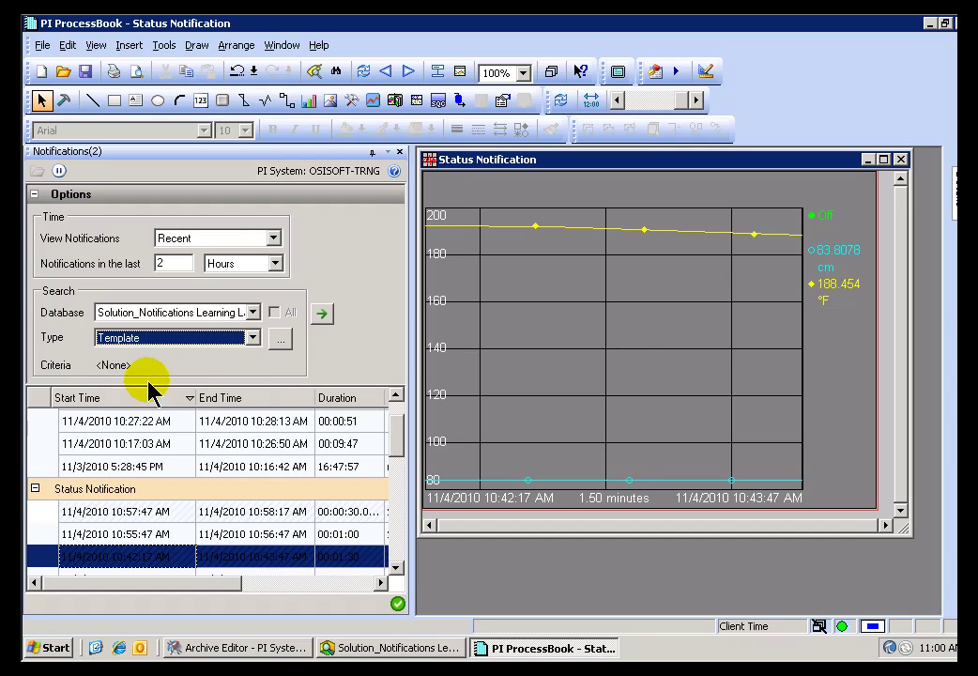
- Switch the search type to Element and pick MonitoredTags as the target element
left_click(252, 336)
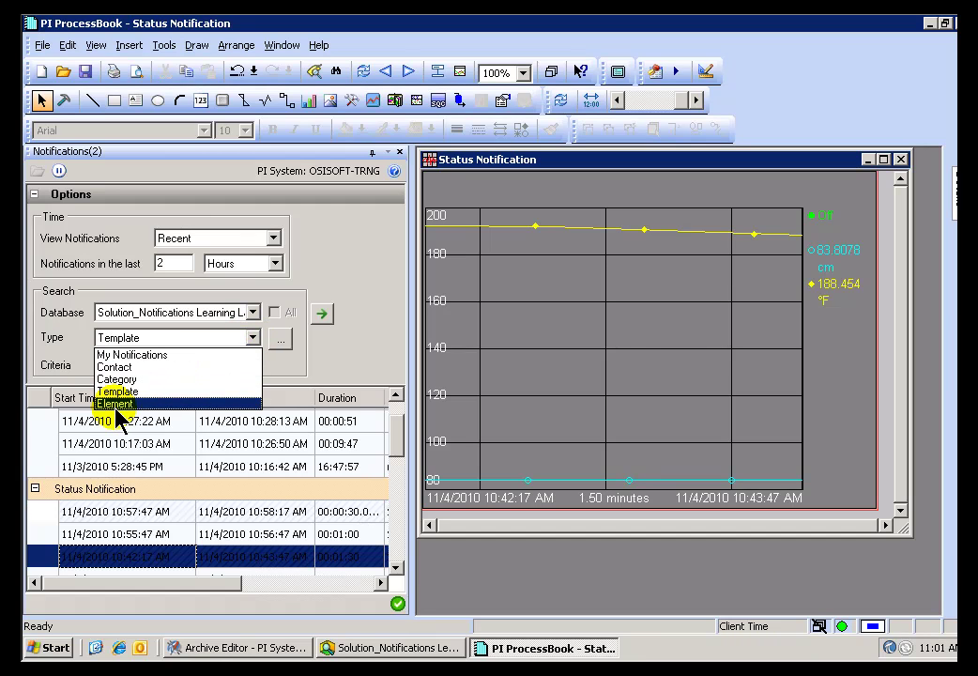
left_click(117, 404)
left_click(260, 338)
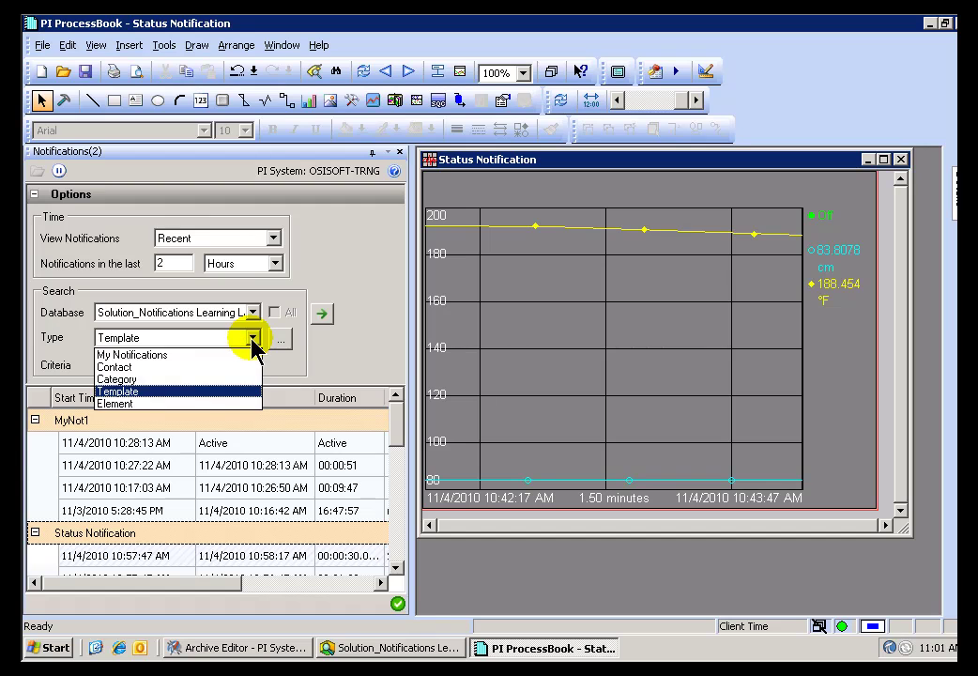
left_click(139, 406)
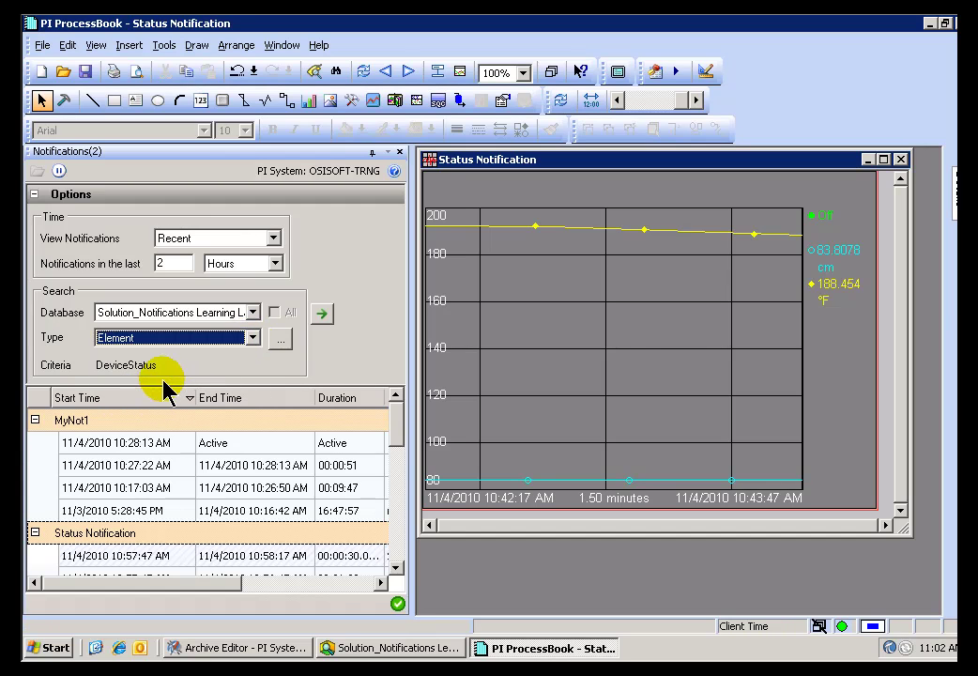
left_click(281, 339)
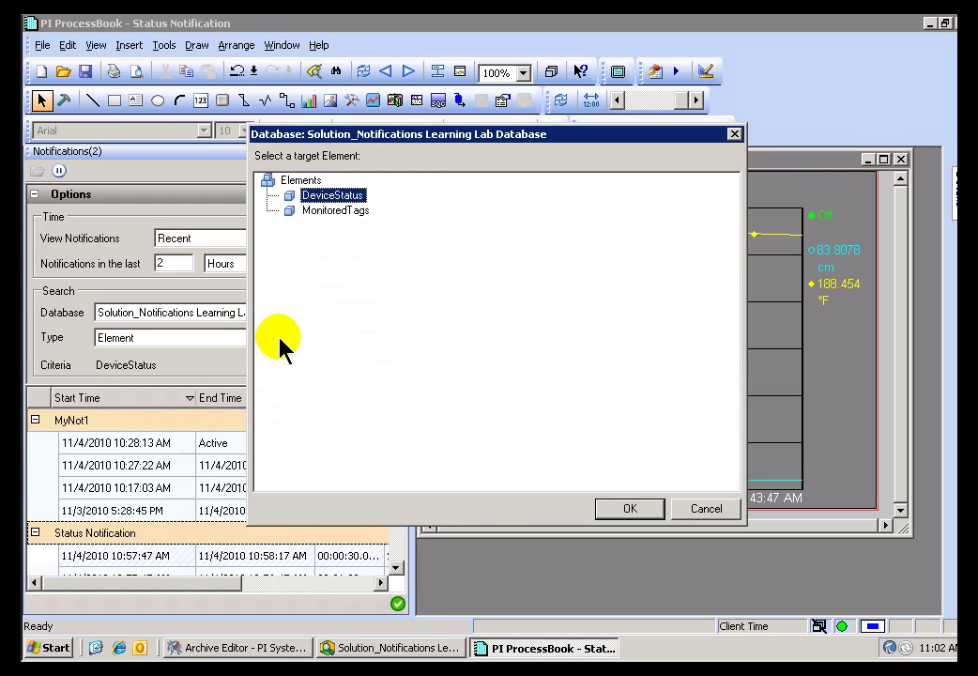
left_click(302, 212)
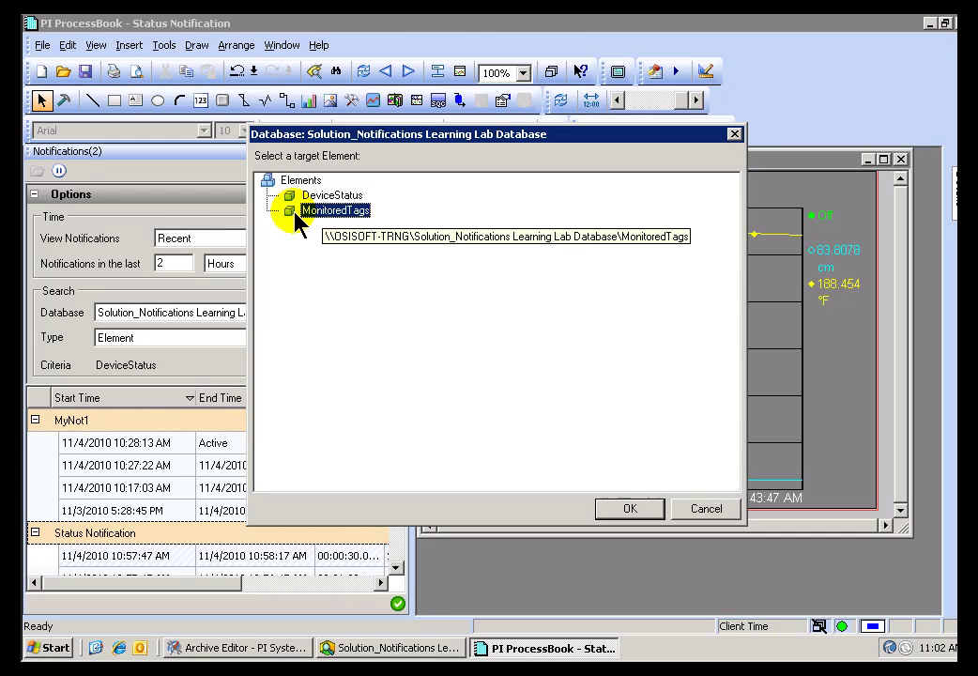
- Run the MonitoredTags element search and collapse the resulting CDT Warnings and MyNot1 groups
left_click(623, 509)
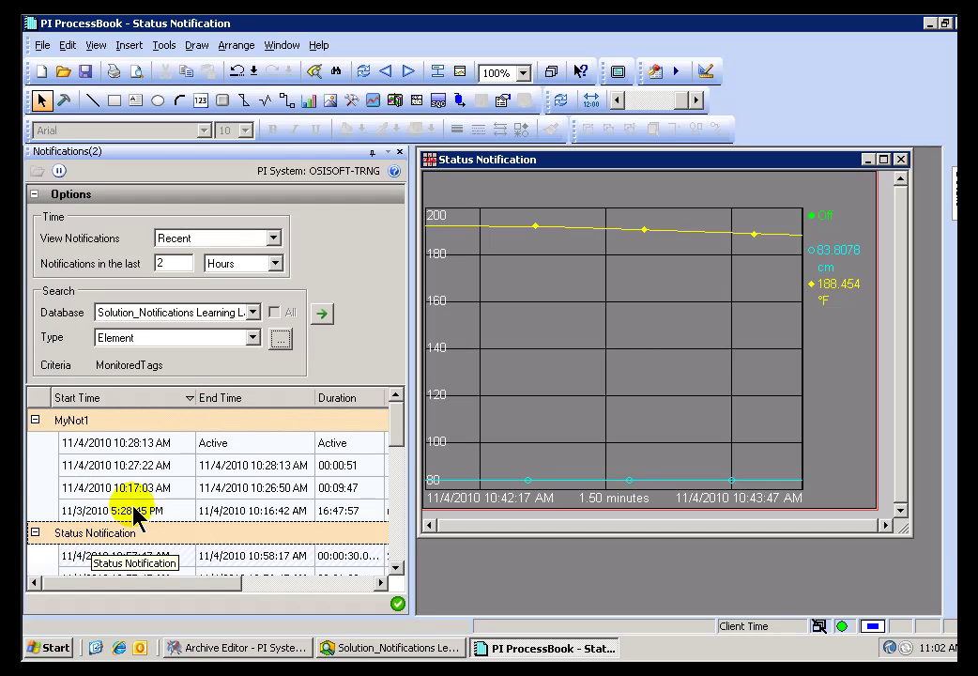
left_click(322, 316)
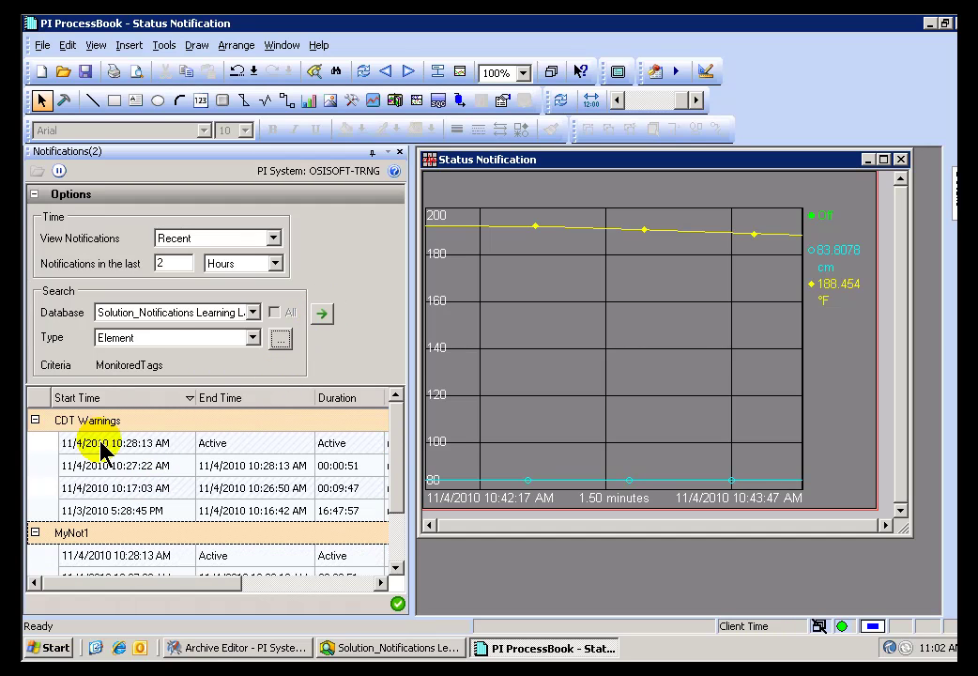
left_click(35, 419)
left_click(35, 442)
left_click(35, 420)
left_click(34, 419)
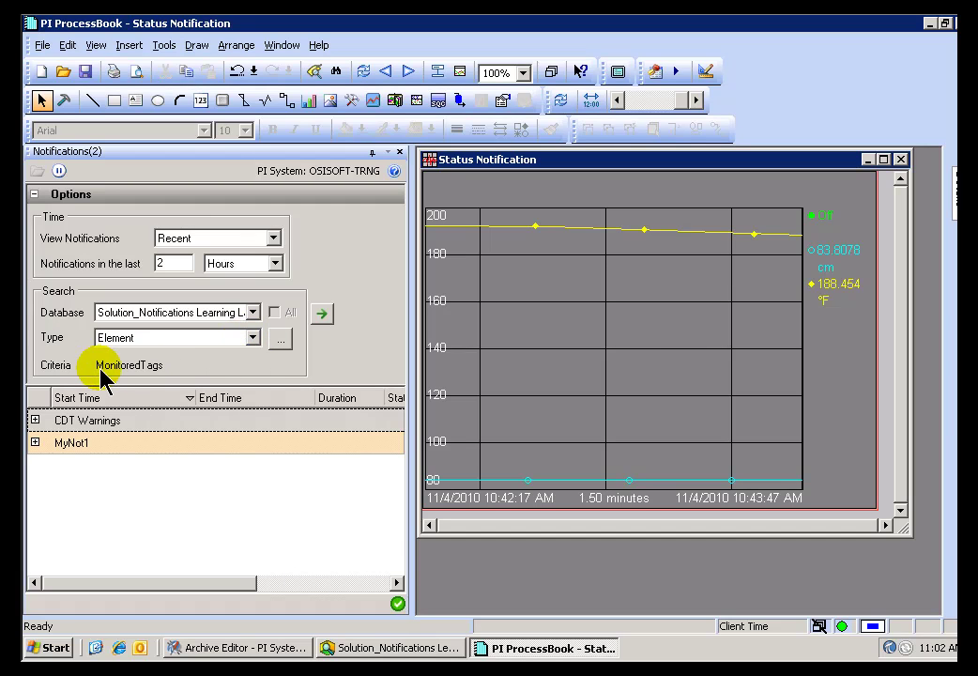
- Reselect the Solution_Notifications Learning Lab database, resetting the element criteria to None
left_click(253, 314)
scroll(255, 349, "up", 1)
scroll(257, 371, "down", 1)
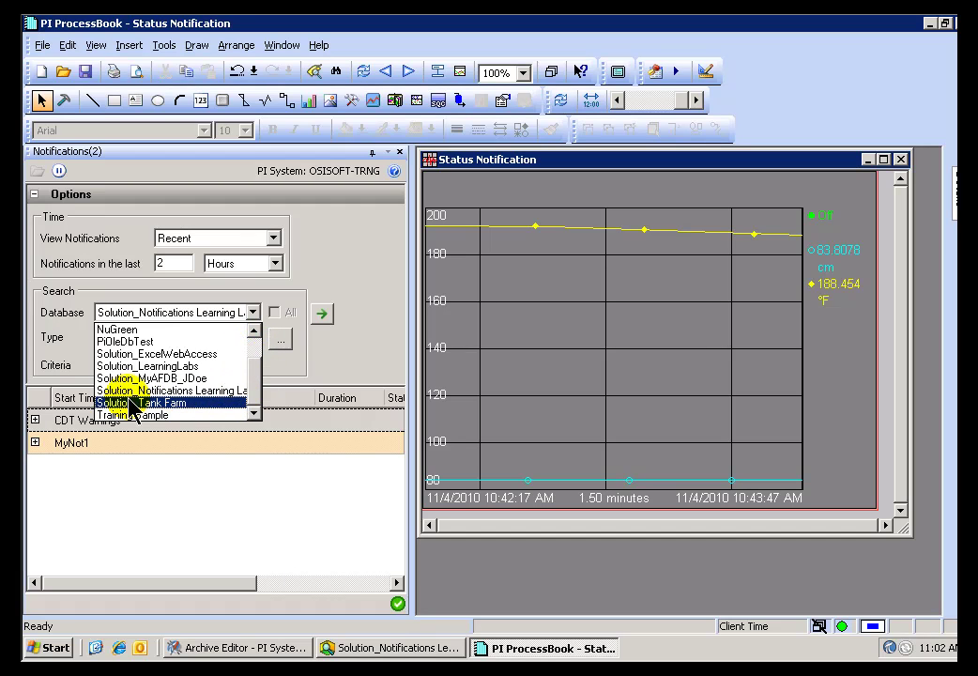
left_click(195, 399)
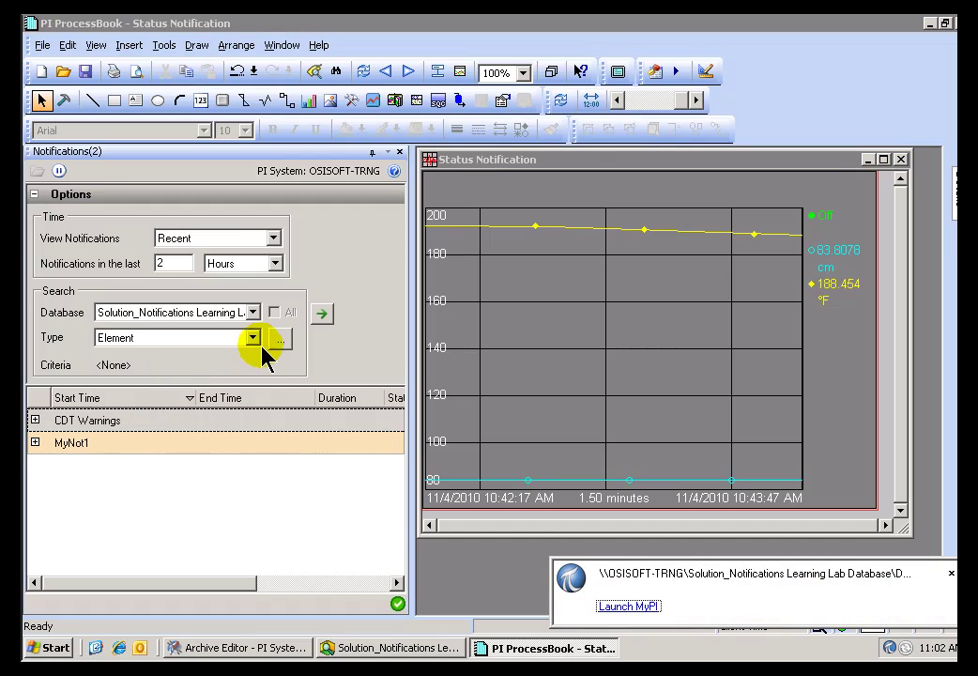